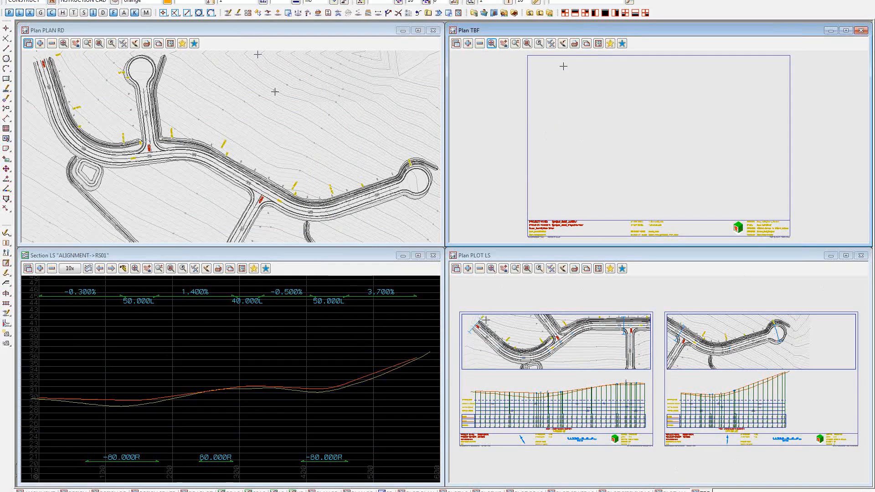
# Open the Section Long Plot PPF Editor for long sections.
pyautogui.click(241, 0)
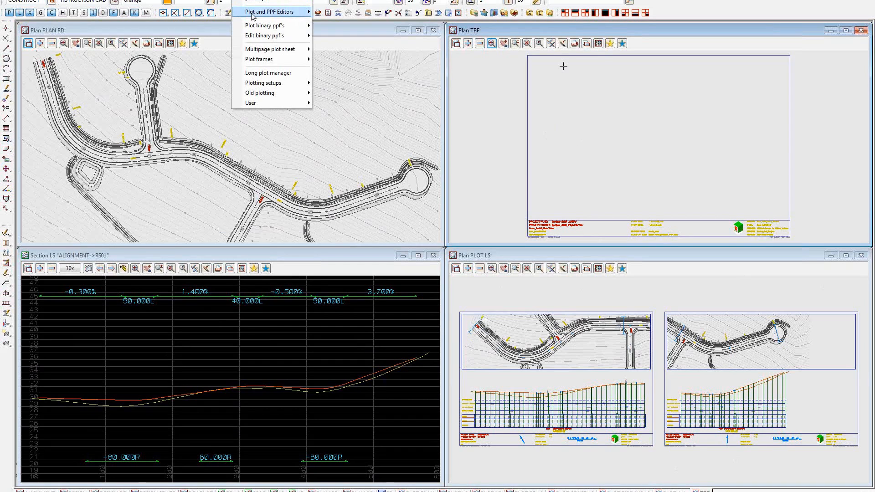
pyautogui.moveTo(251, 13)
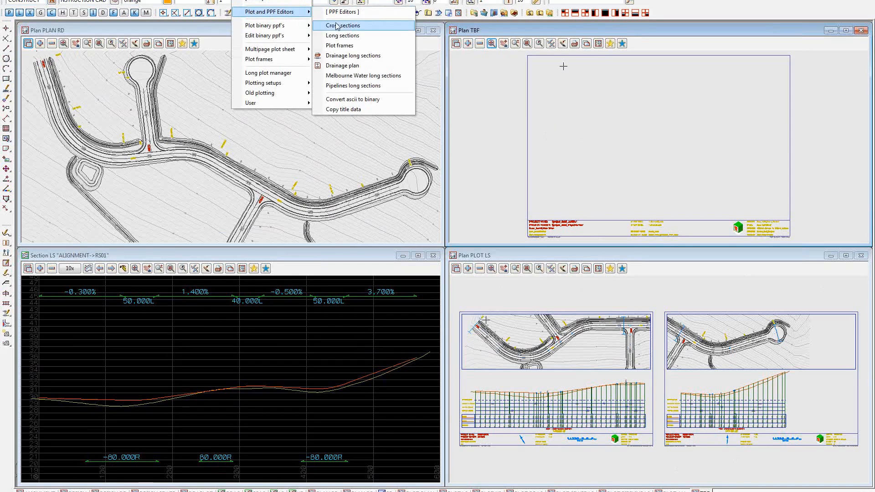
pyautogui.click(343, 37)
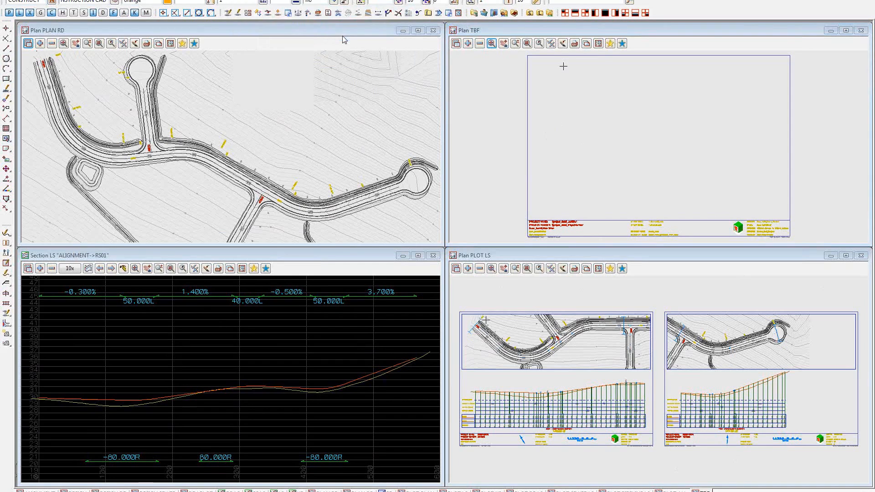
# Read the library parameter file longsection.lplotppf into the editor and remove the $LIB\ prefix from its file name.
pyautogui.click(522, 66)
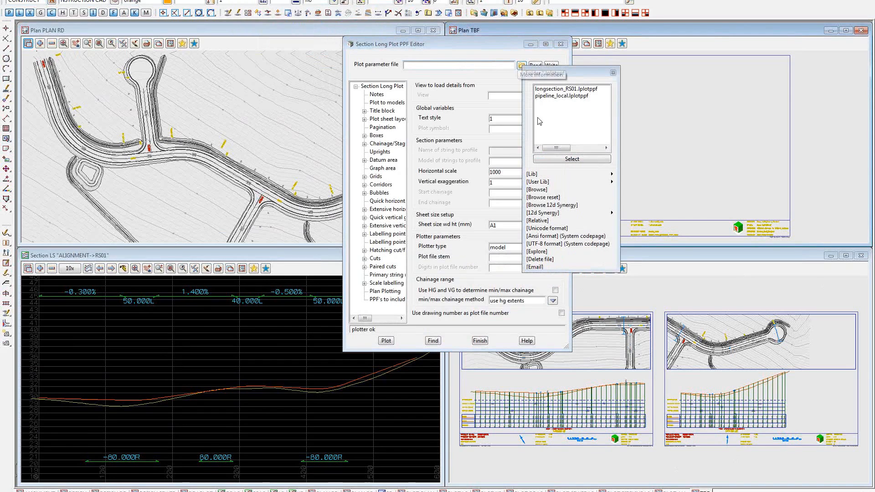
pyautogui.moveTo(606, 174)
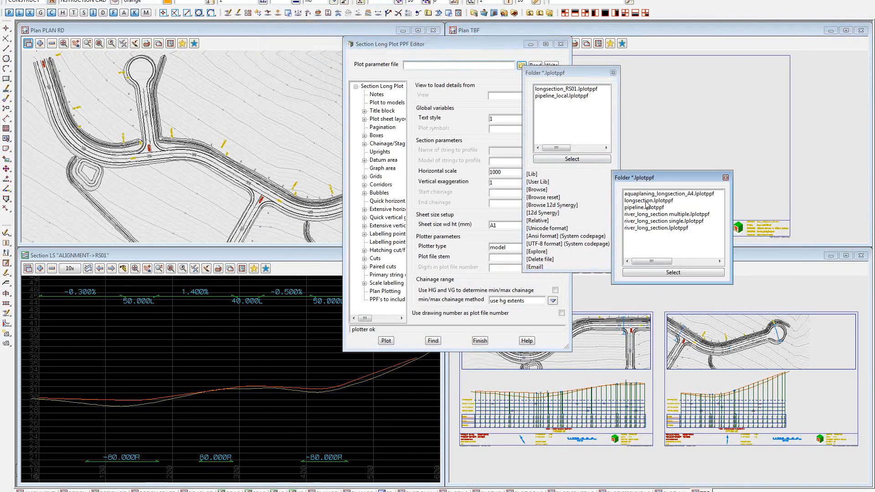
pyautogui.click(646, 201)
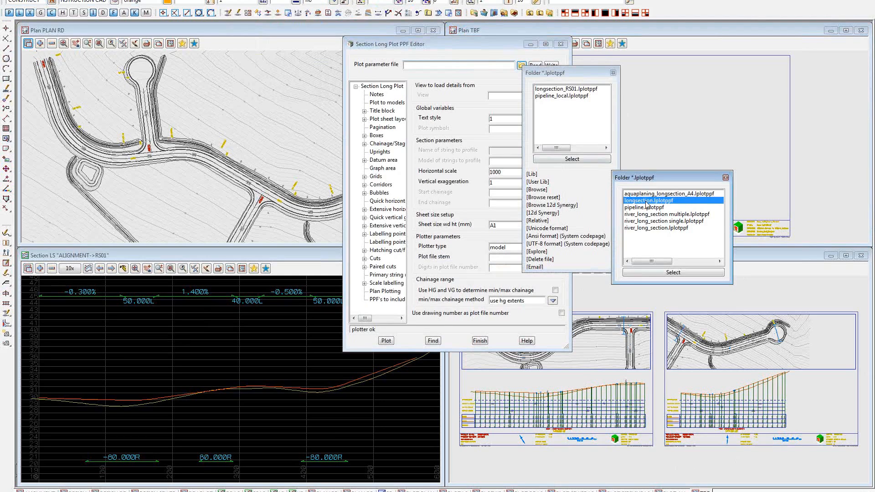
pyautogui.doubleClick(646, 201)
pyautogui.click(535, 65)
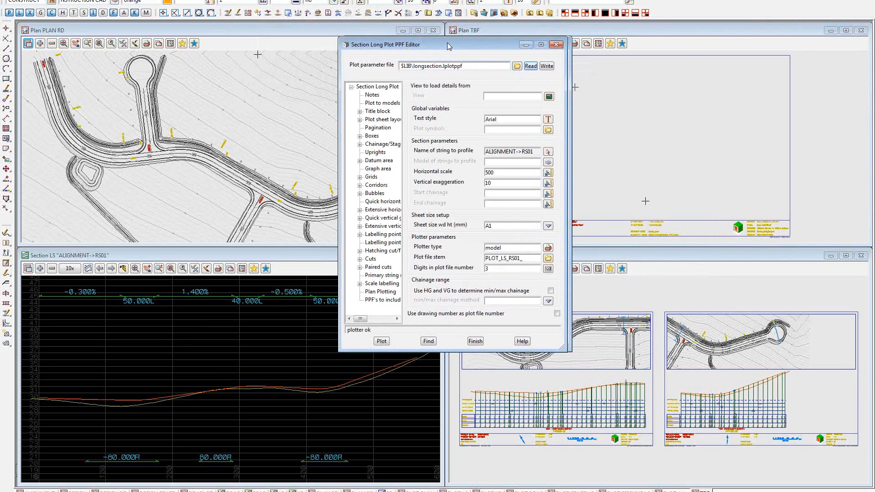
pyautogui.moveTo(449, 43); pyautogui.dragTo(188, 56)
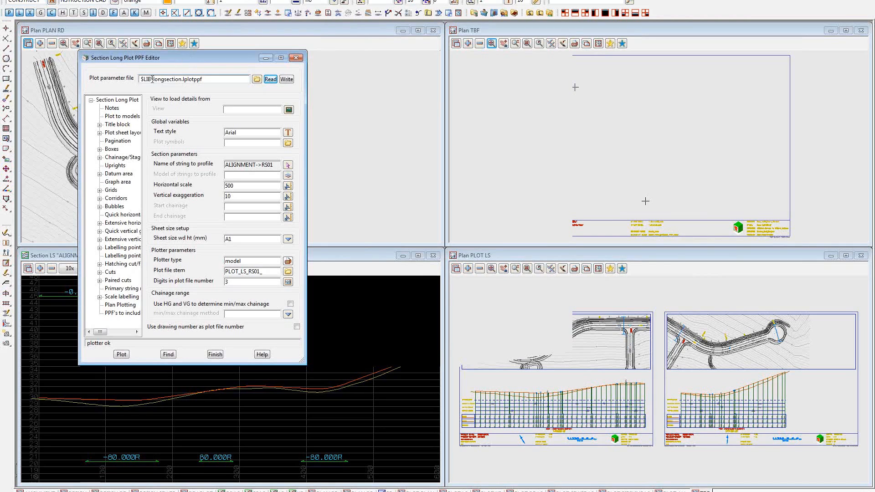
pyautogui.moveTo(153, 80); pyautogui.dragTo(140, 80)
pyautogui.press('Delete')
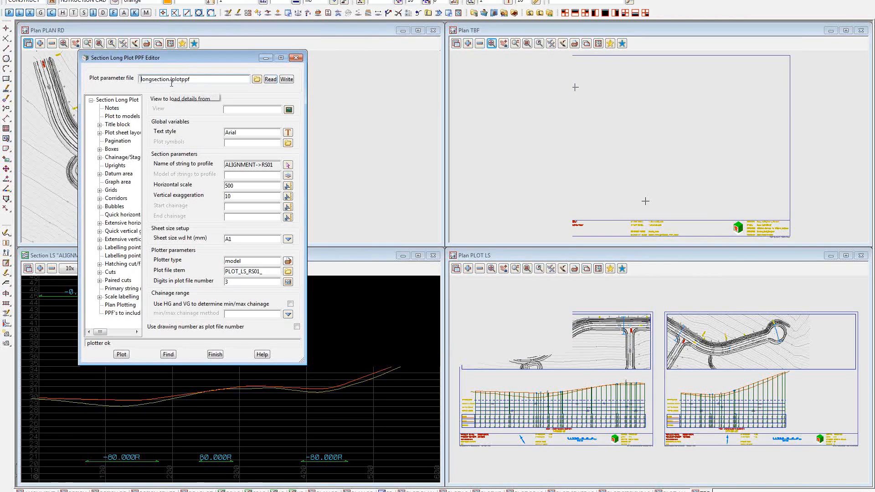
# Read the project's longsection_RS01.lplotppf as the plot parameter file and enlarge the editor window.
pyautogui.click(258, 81)
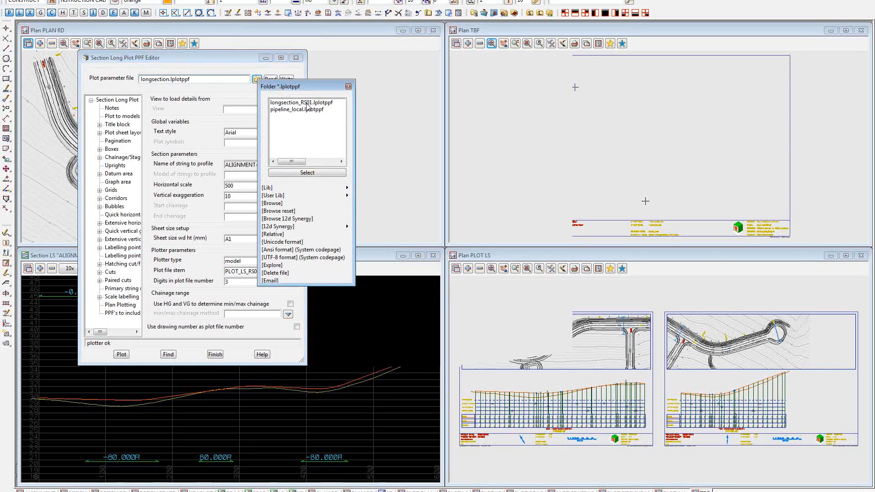
pyautogui.doubleClick(307, 104)
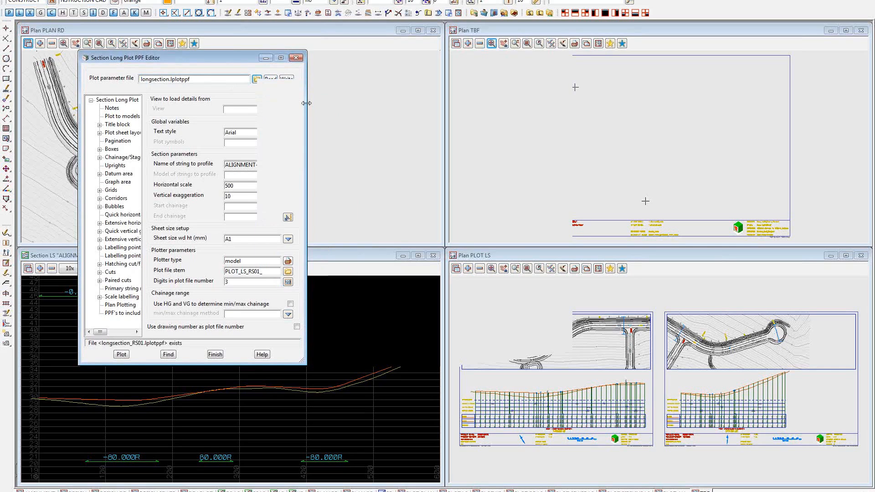
pyautogui.click(271, 79)
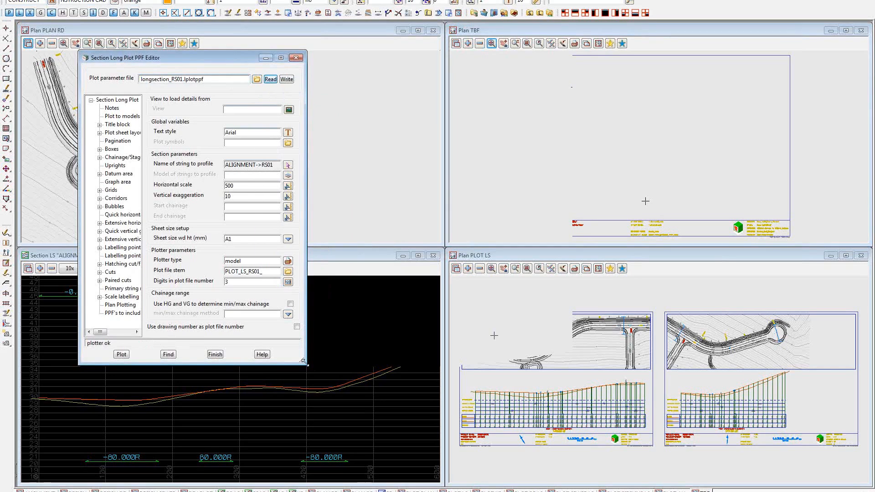
pyautogui.moveTo(306, 364); pyautogui.dragTo(459, 480)
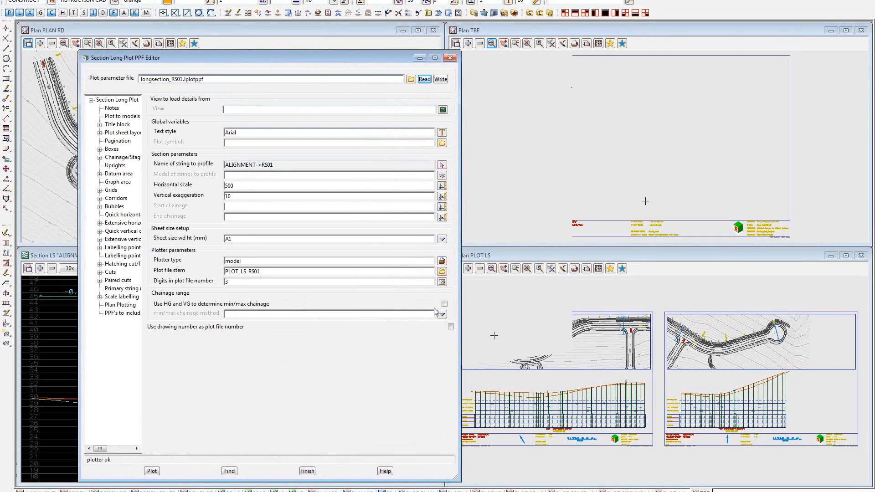
# Review the options for plotting to models, widening the settings tree to make its names readable.
pyautogui.click(118, 117)
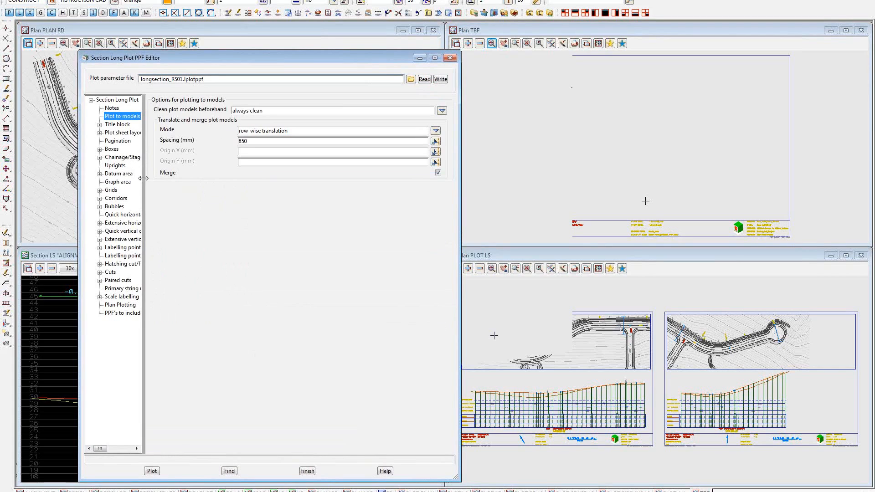
pyautogui.moveTo(143, 178); pyautogui.dragTo(180, 185)
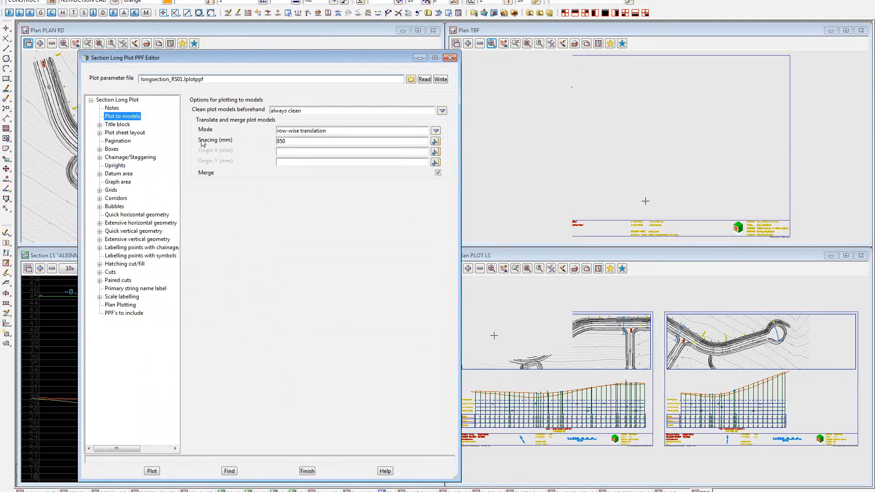
pyautogui.click(684, 273)
pyautogui.click(651, 44)
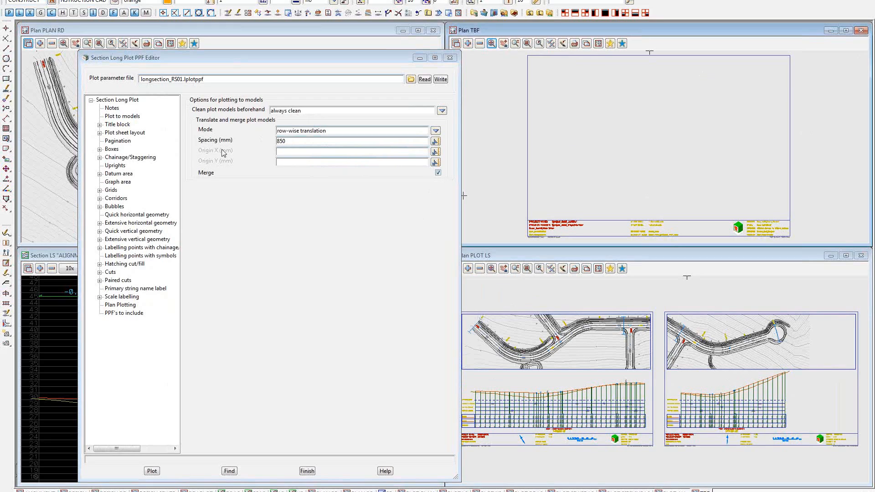
# Review the plan plotting parameters and compare them with the PLAN RD view used for the plan.
pyautogui.click(116, 305)
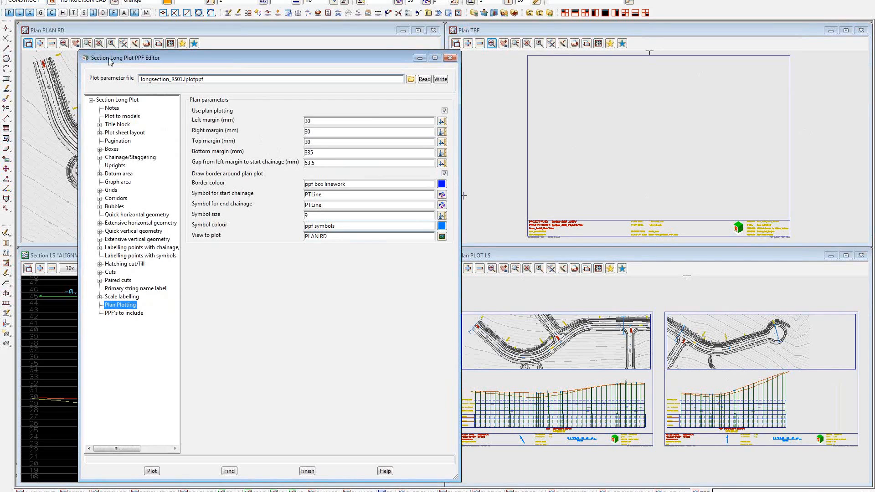
pyautogui.moveTo(109, 62); pyautogui.dragTo(456, 76)
pyautogui.click(214, 42)
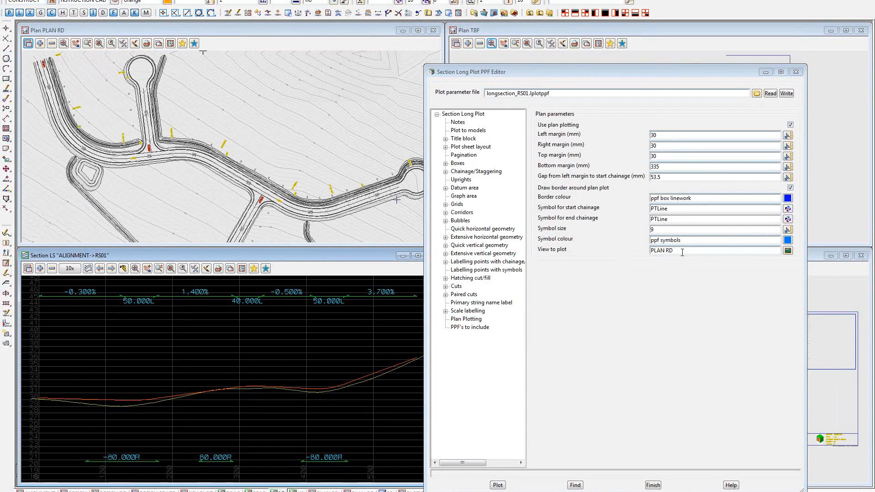
# Review the title block settings, including the user title info parameters and the time format.
pyautogui.click(463, 139)
pyautogui.moveTo(584, 75); pyautogui.dragTo(204, 48)
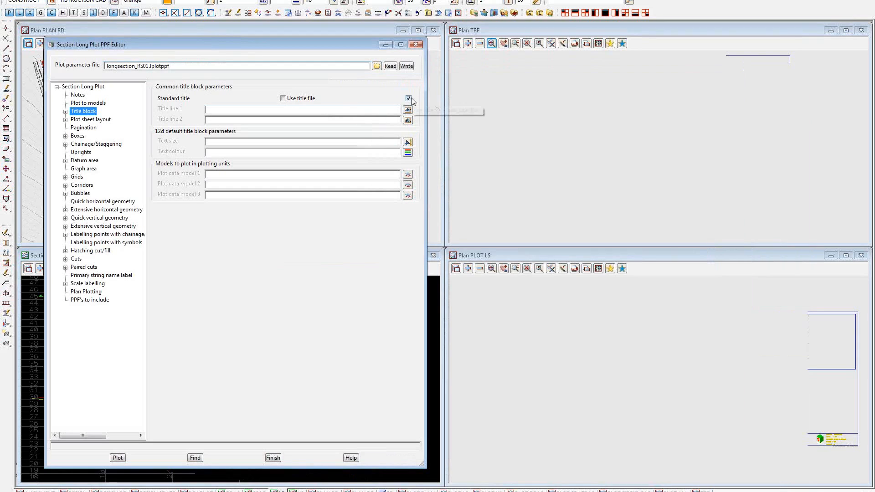
pyautogui.click(66, 112)
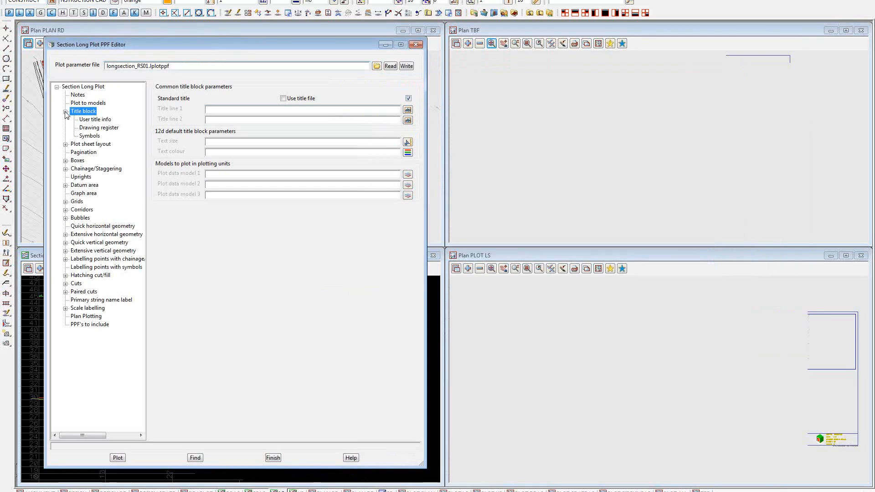
pyautogui.click(88, 119)
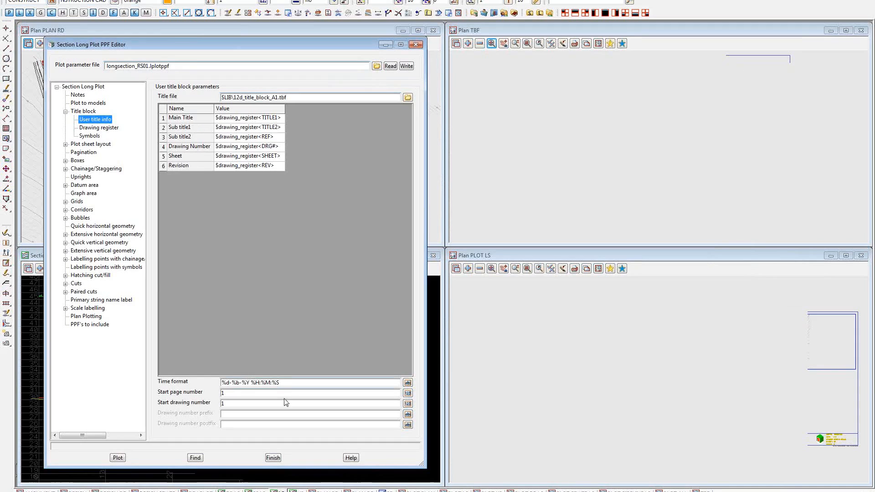
pyautogui.click(289, 383)
pyautogui.click(314, 385)
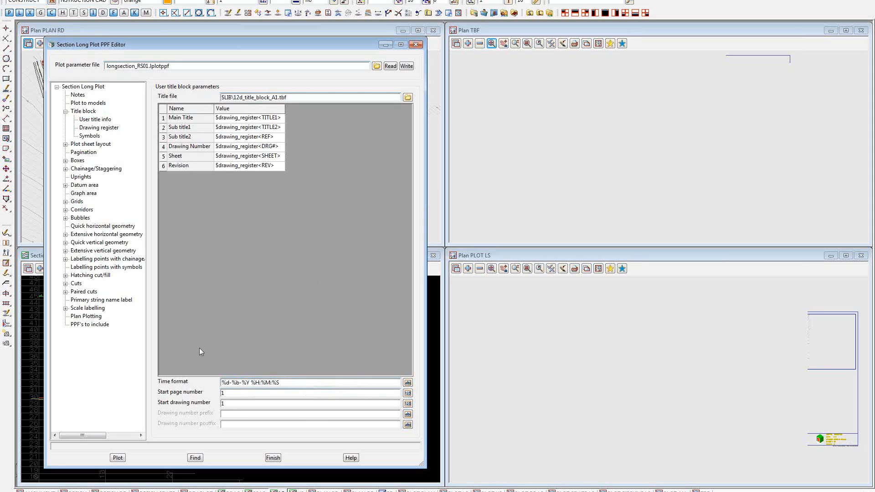
# Set the drawing register file to the library copy of drawing_register.xls.
pyautogui.click(114, 131)
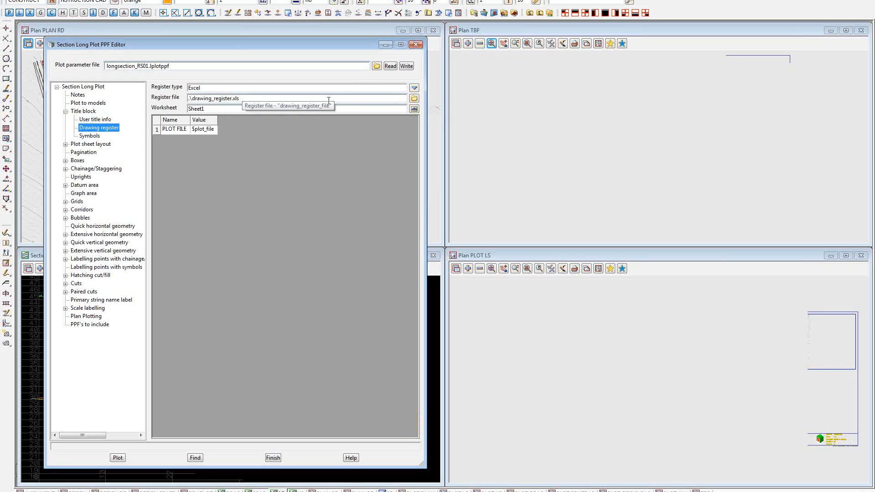
pyautogui.click(414, 99)
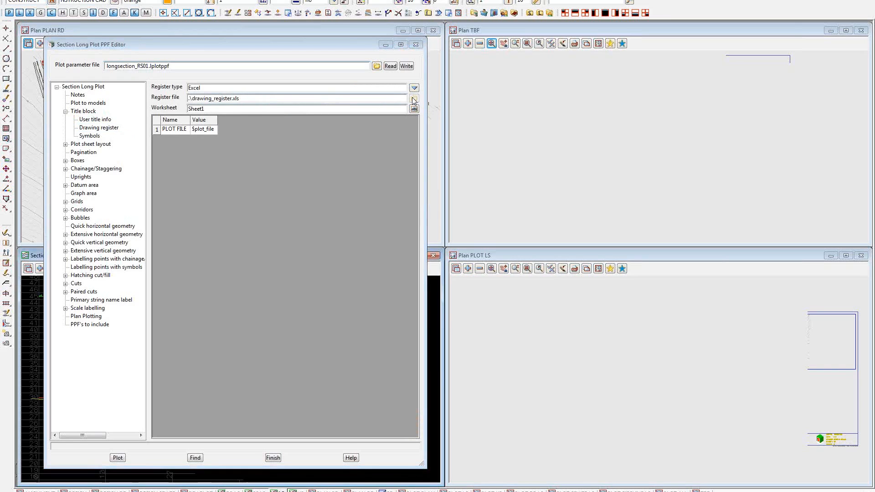
pyautogui.click(501, 208)
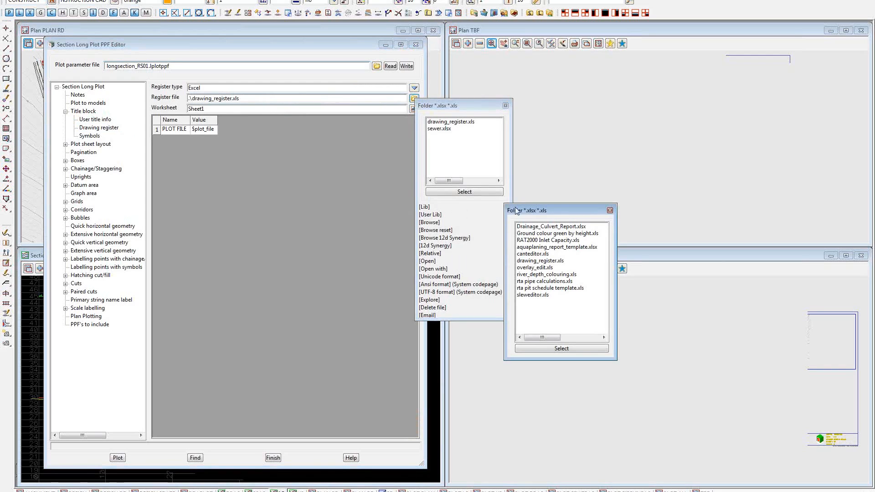
pyautogui.doubleClick(539, 261)
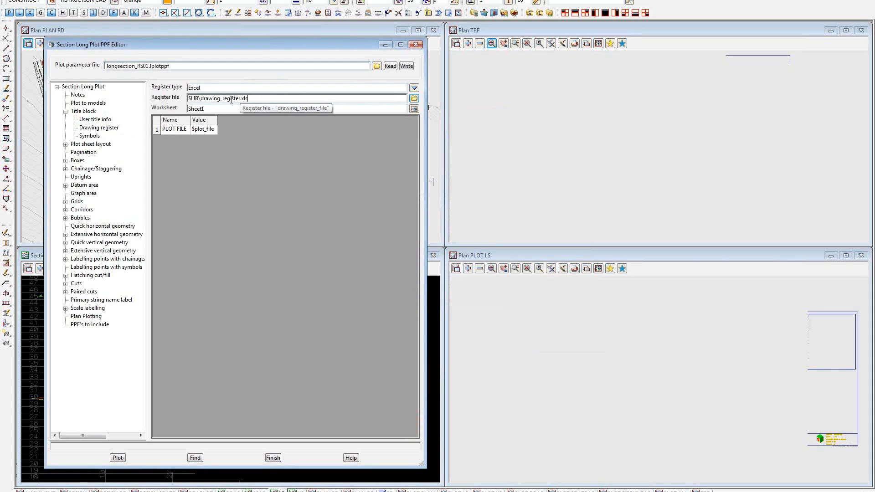
# Set the register file to the project's own drawing_register.xls with the relative path prefix .\.
pyautogui.click(414, 100)
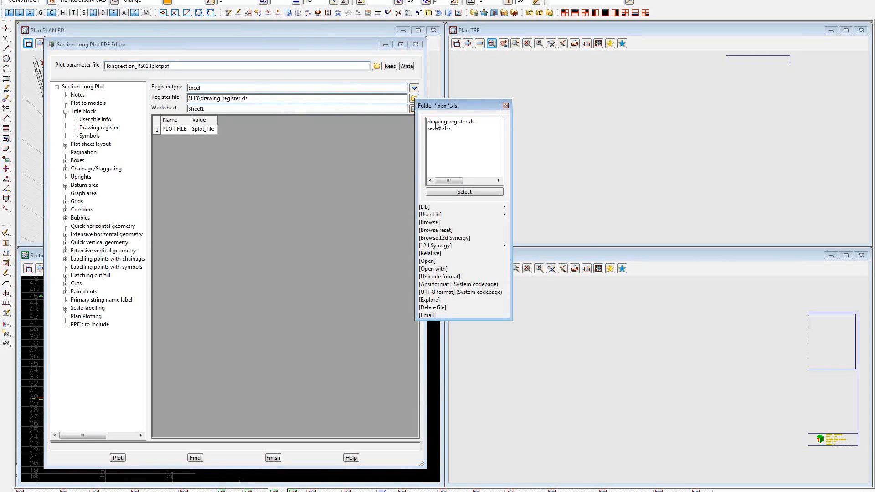
pyautogui.doubleClick(435, 122)
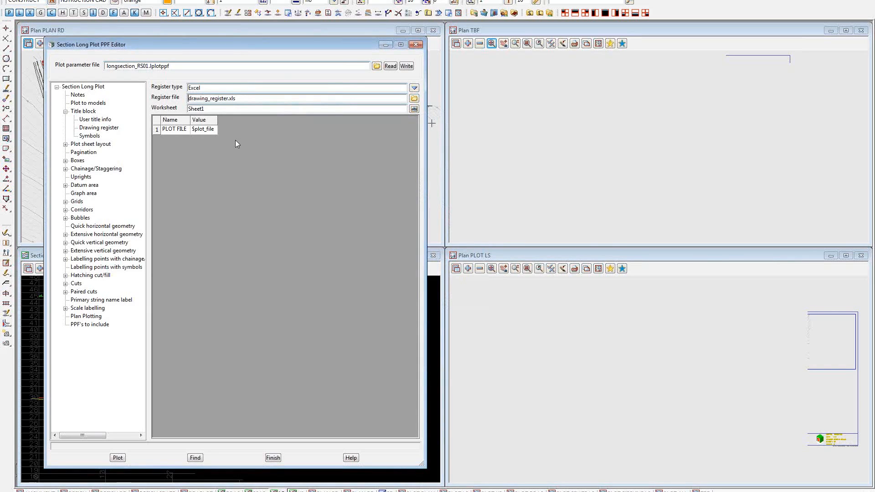
pyautogui.write('.\\')
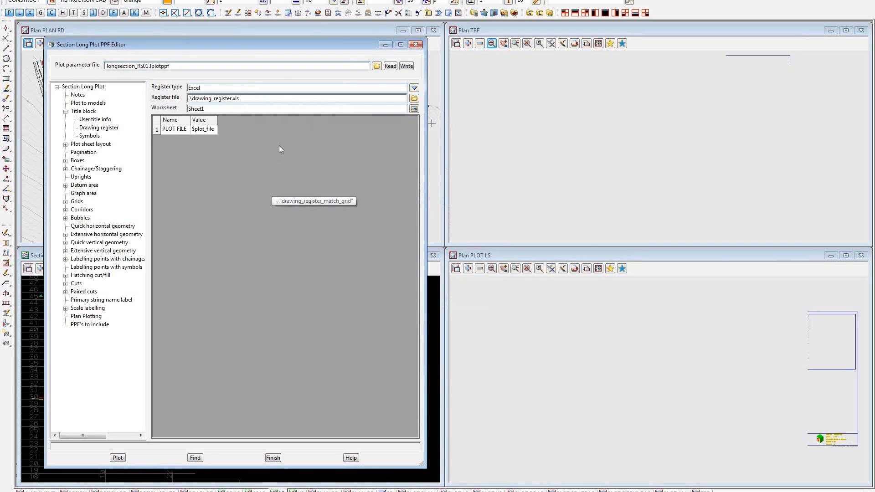
# Open drawing_register.xls in Excel from the register file setting to view its plot file entries.
pyautogui.click(415, 100)
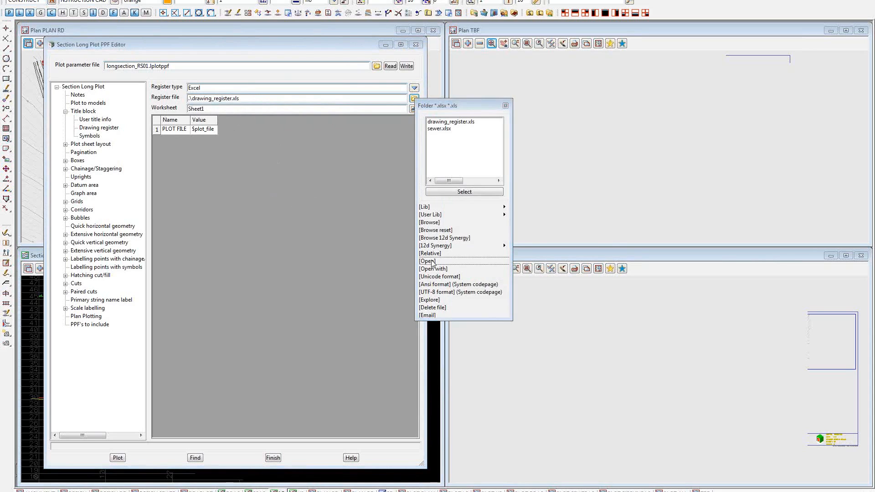
pyautogui.click(429, 261)
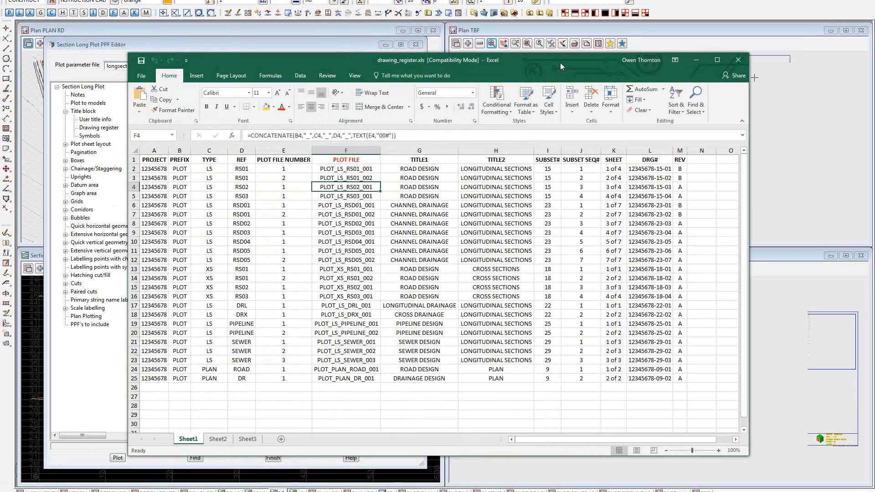
pyautogui.moveTo(560, 62); pyautogui.dragTo(251, 44)
# Examine the drawing number, sheet, revision and plot file name in the title blocks of both plotted RS01 long section sheets.
pyautogui.click(651, 464)
pyautogui.scroll(3, 641, 447)
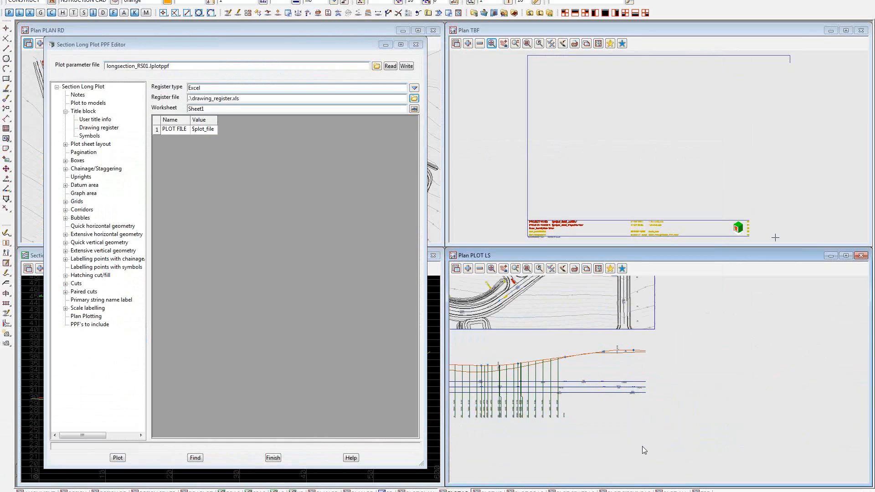
pyautogui.scroll(3, 642, 447)
pyautogui.scroll(1, 550, 464)
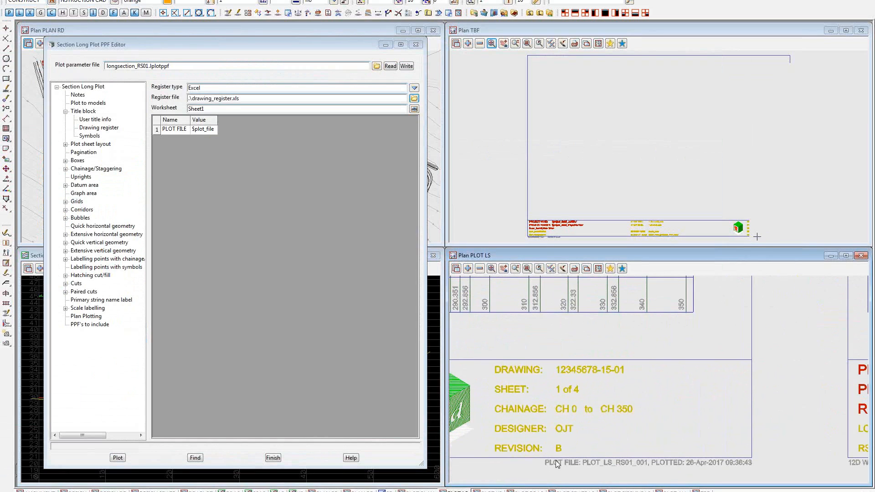
pyautogui.scroll(-4, 515, 430)
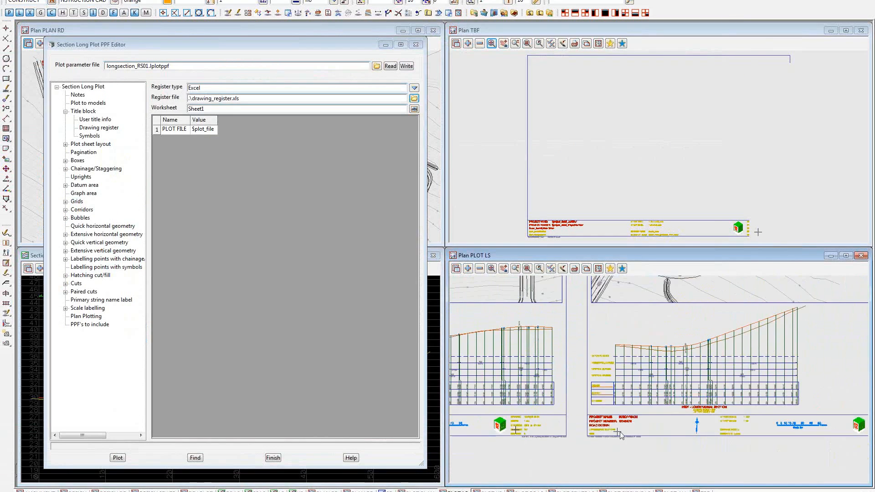
pyautogui.scroll(-3, 459, 427)
pyautogui.scroll(3, 711, 427)
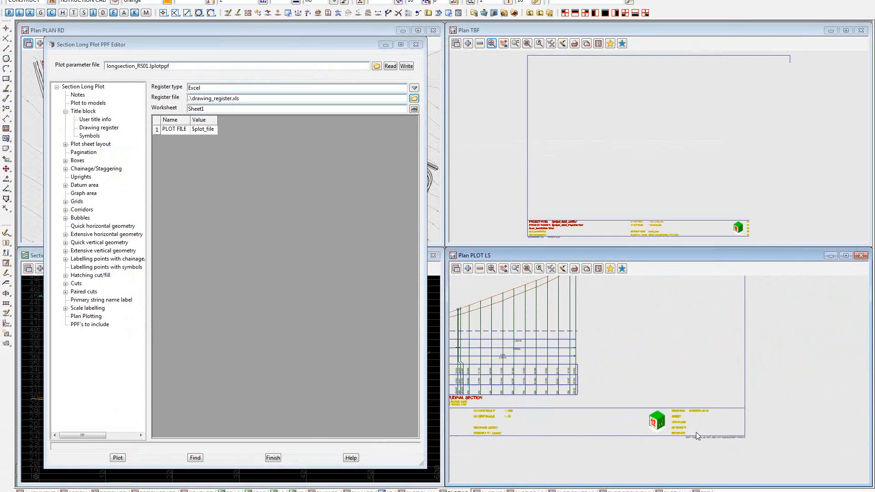
pyautogui.scroll(2, 681, 433)
pyautogui.scroll(-6, 739, 436)
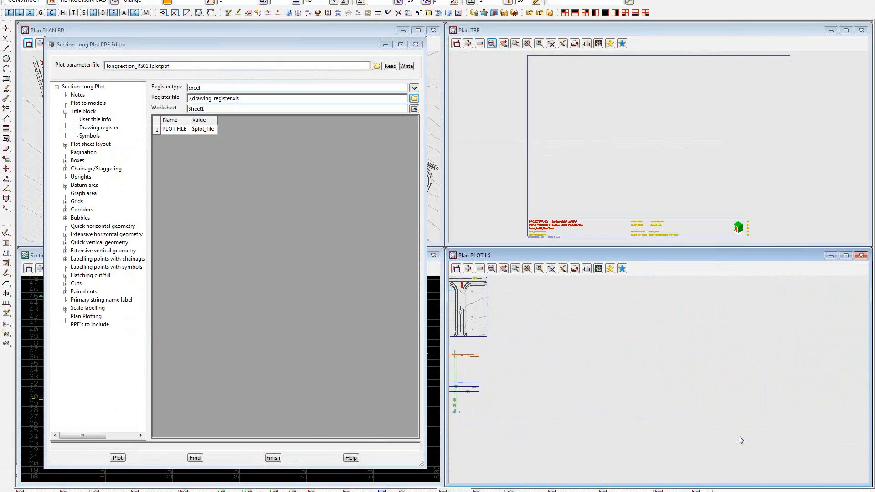
pyautogui.scroll(-4, 740, 435)
pyautogui.scroll(-1, 819, 385)
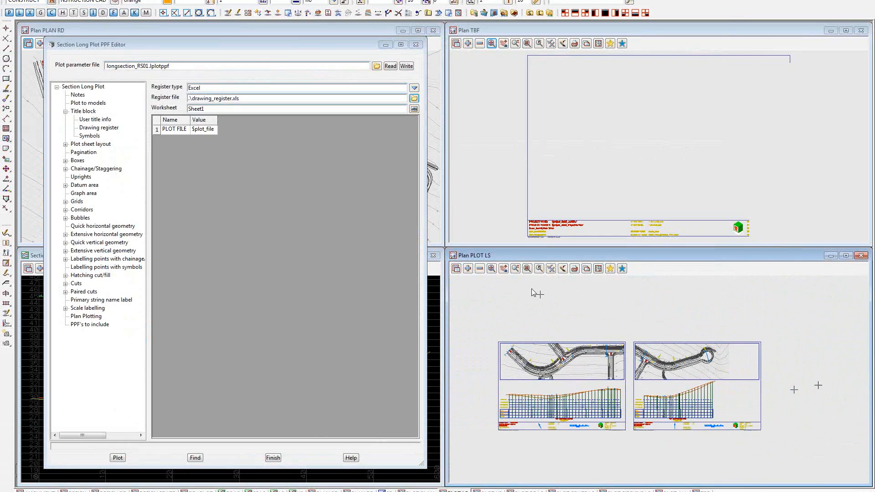
pyautogui.click(492, 268)
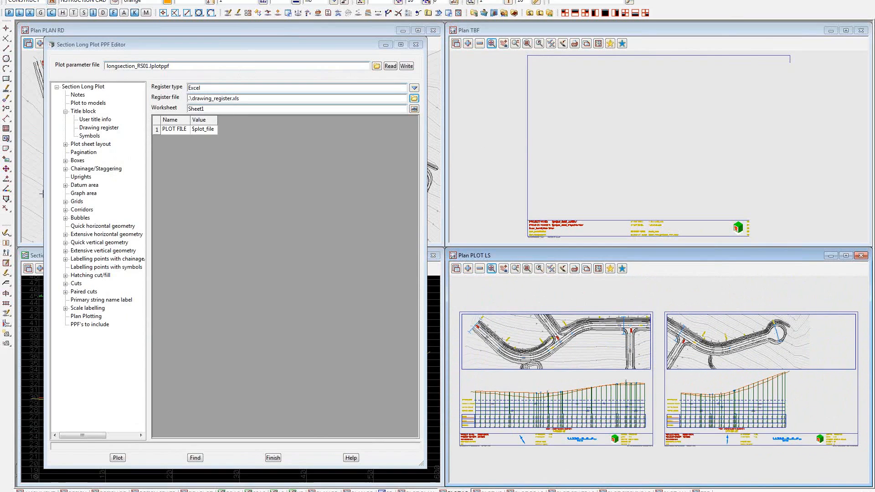
# In Excel, set the revision of PLOT_LS_RS01_001 and PLOT_LS_RS01_002 to C, save the drawing register and minimise it.
pyautogui.hotkey('alt', 'Tab')
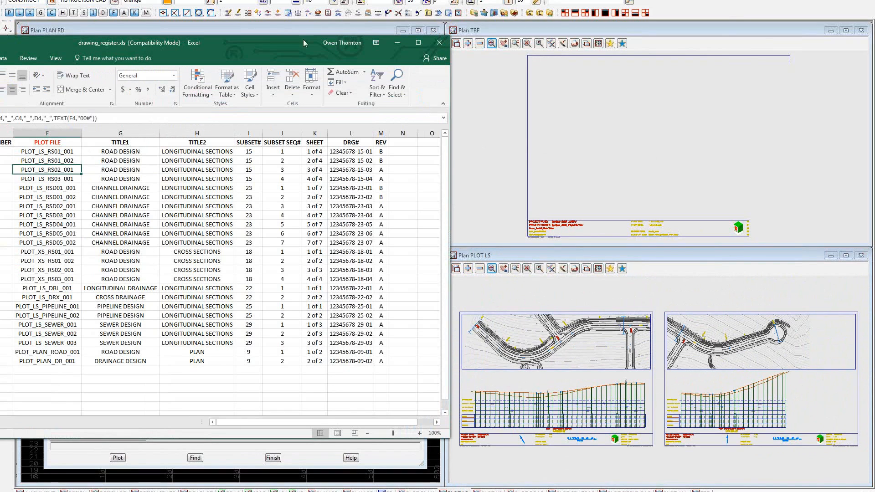
pyautogui.moveTo(269, 42); pyautogui.dragTo(284, 44)
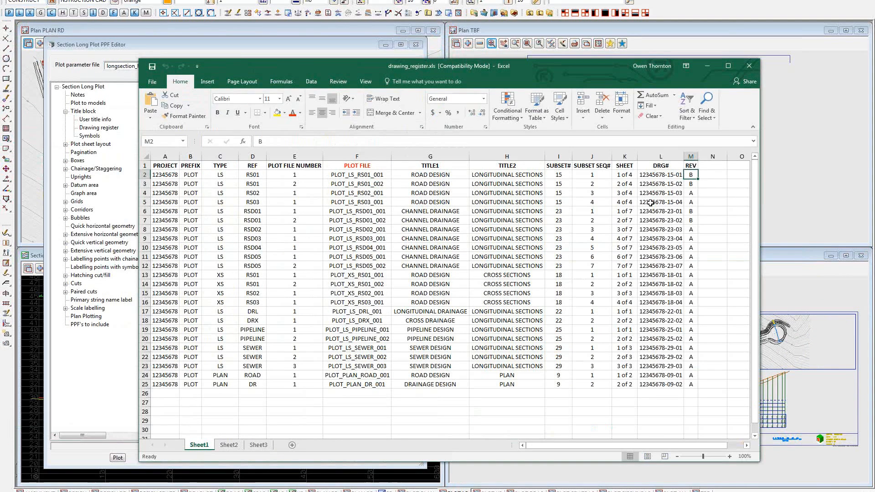
pyautogui.write('C')
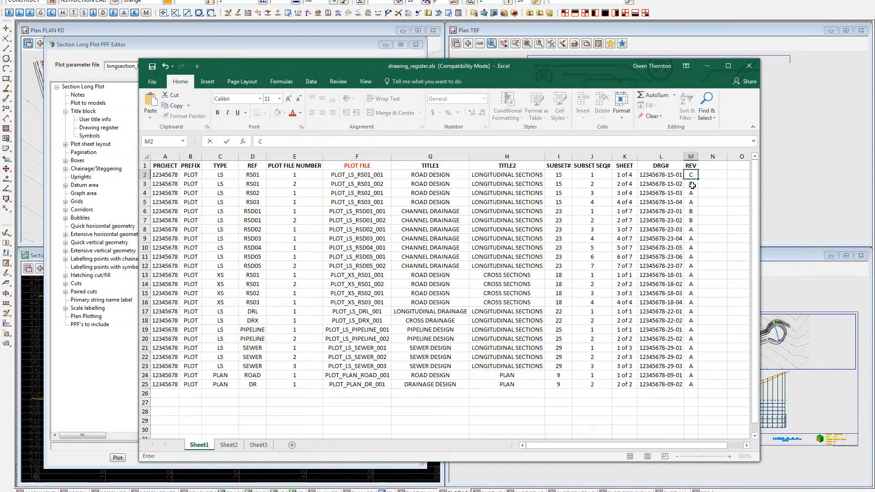
pyautogui.press('Return')
pyautogui.write('C')
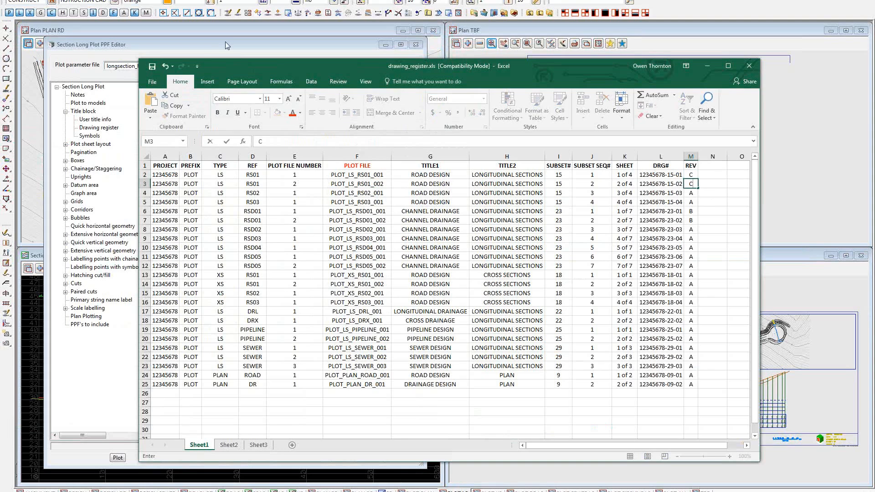
pyautogui.click(152, 67)
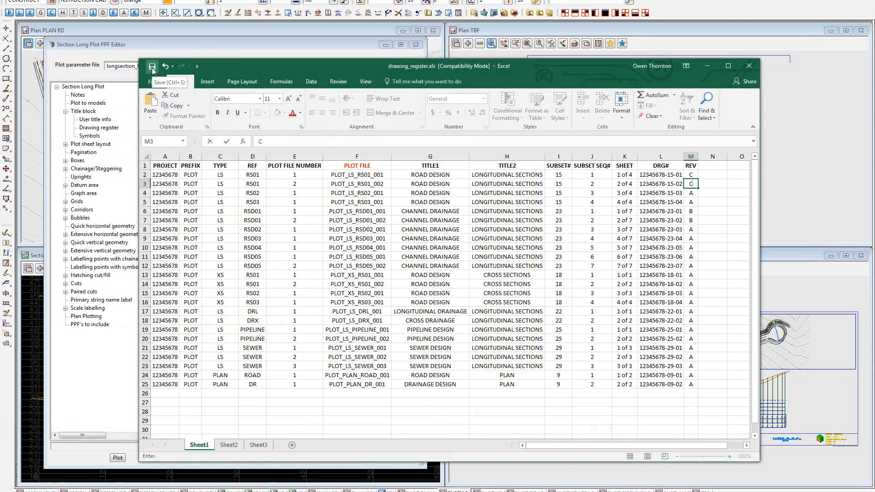
pyautogui.click(708, 67)
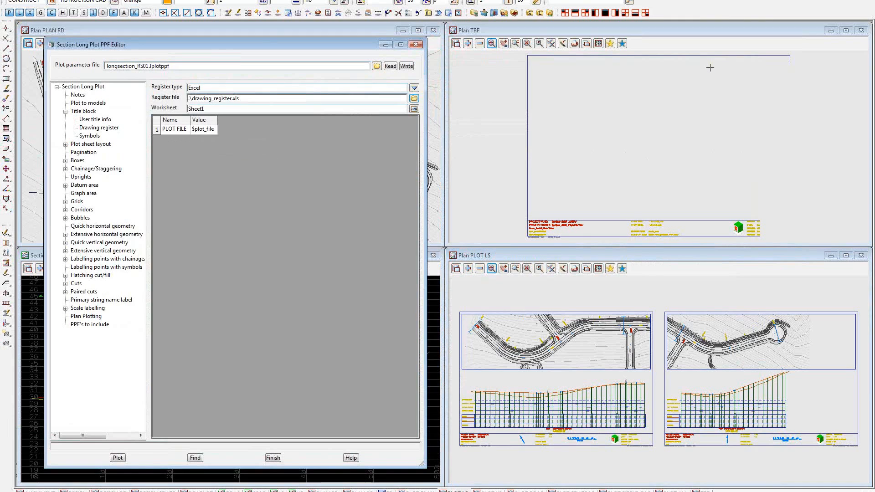
# Recheck the RS01 revision entries in the Excel drawing register, and minimise the workbook again.
pyautogui.hotkey('alt', 'Tab')
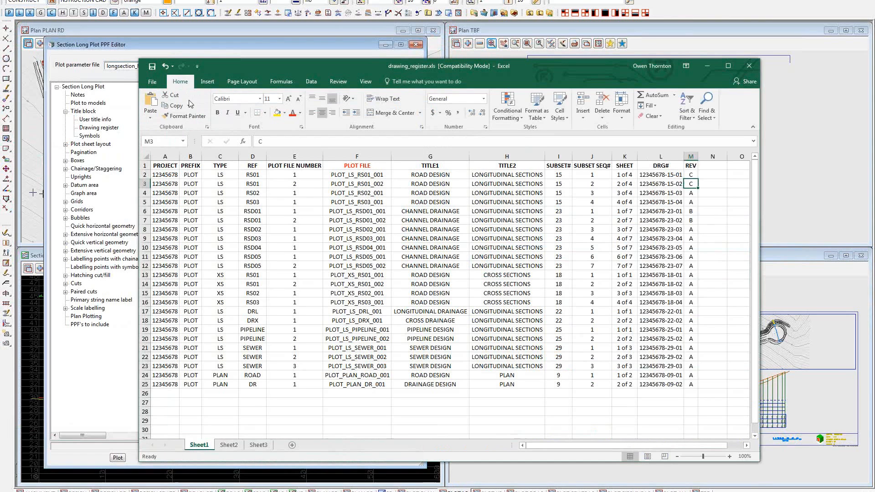
pyautogui.moveTo(263, 68); pyautogui.dragTo(375, 94)
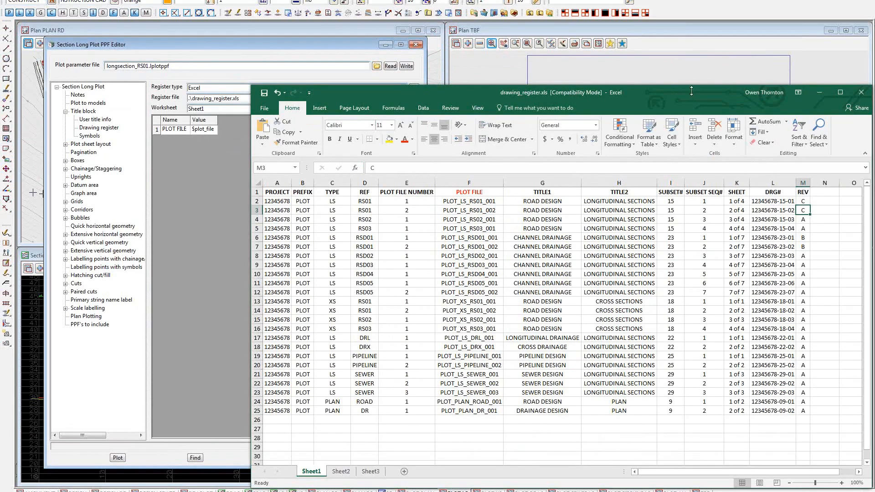
pyautogui.click(822, 94)
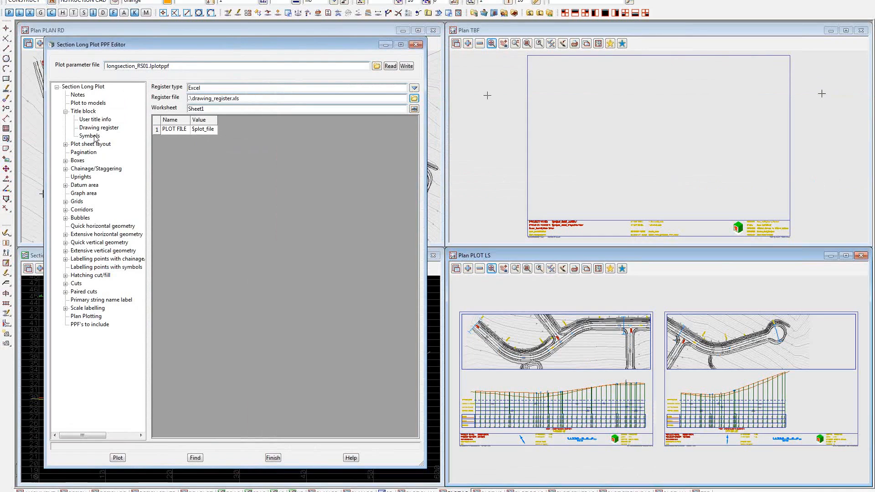
# Review the title block symbol parameters and the main section parameters, moving the PPF editor aside to view the road plan.
pyautogui.click(89, 136)
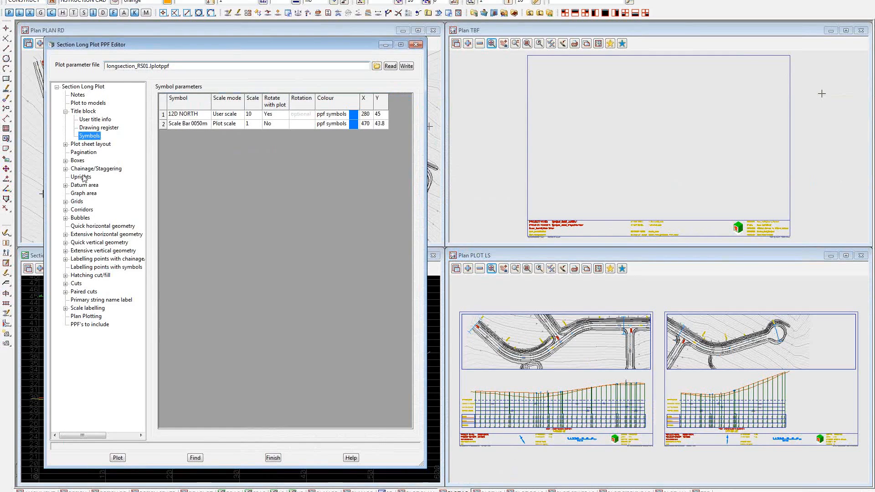
pyautogui.click(89, 88)
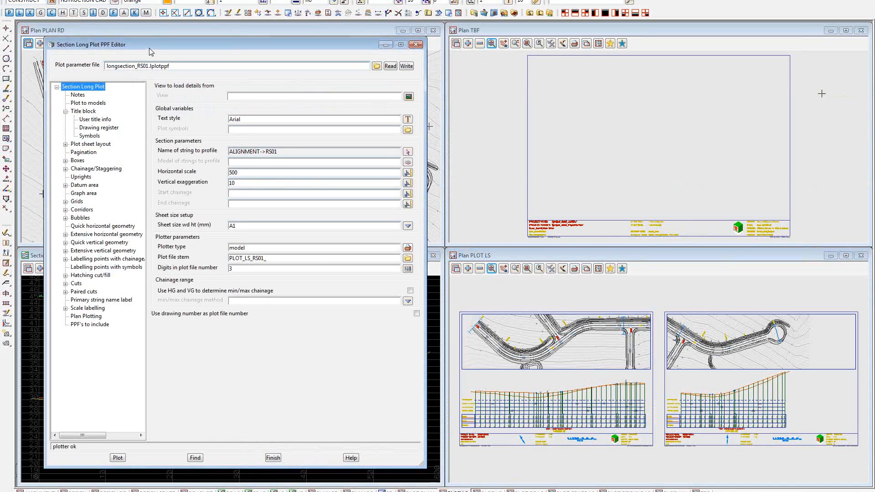
pyautogui.moveTo(149, 48); pyautogui.dragTo(254, 49)
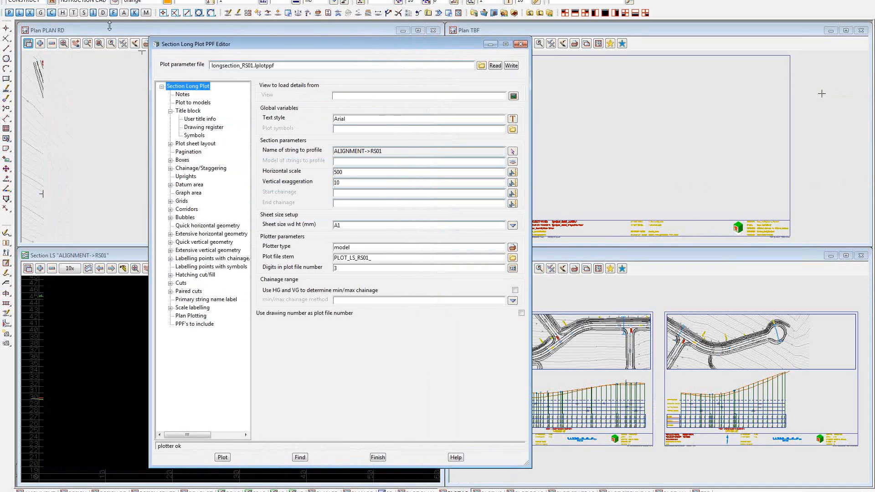
pyautogui.click(110, 26)
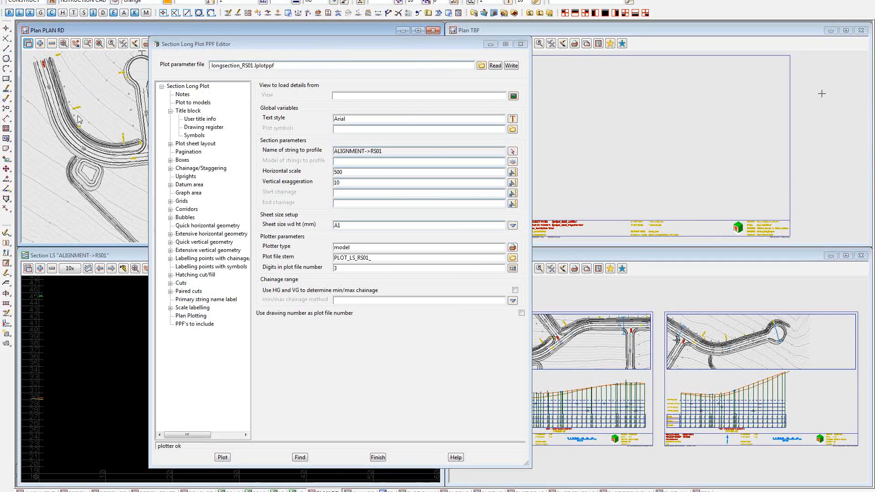
pyautogui.click(298, 47)
pyautogui.moveTo(298, 47); pyautogui.dragTo(153, 40)
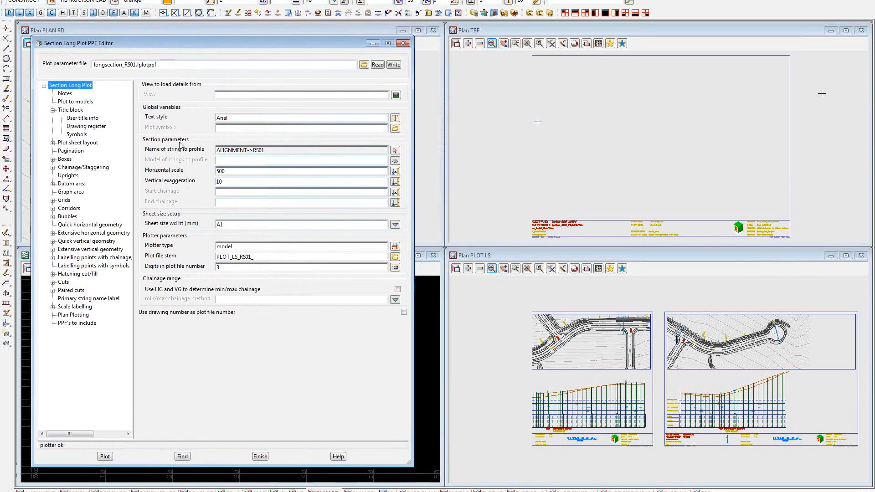
# Check which models are shown in the PLOT LS view, and review the plot to models options.
pyautogui.click(660, 269)
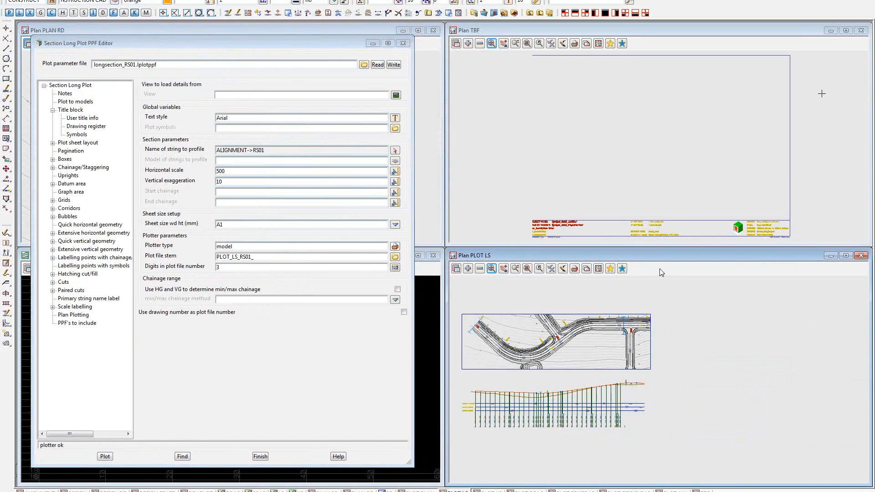
pyautogui.click(480, 268)
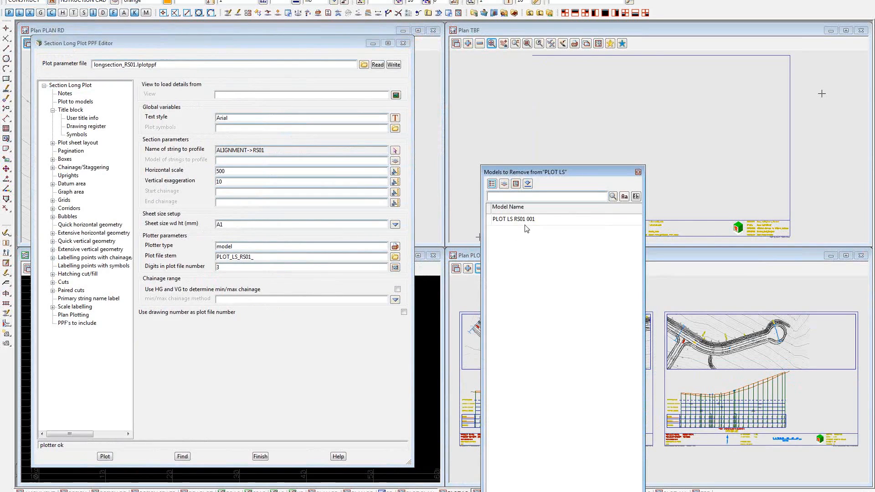
pyautogui.click(638, 172)
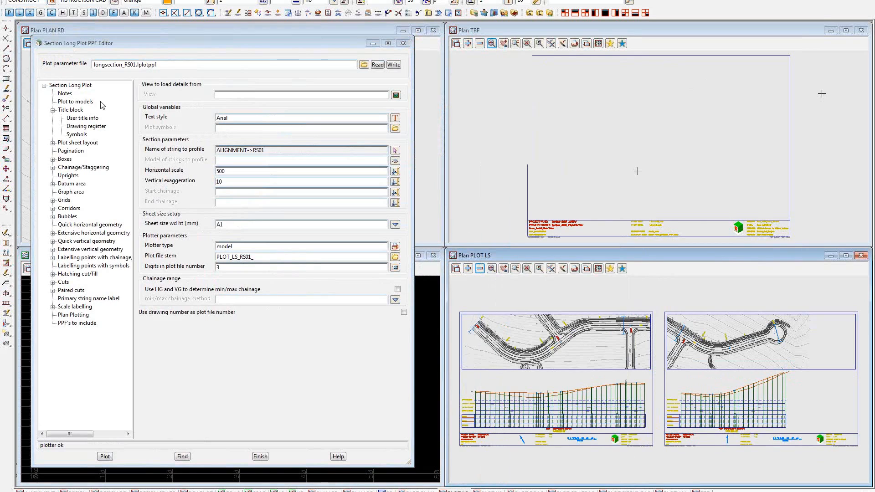
pyautogui.click(74, 102)
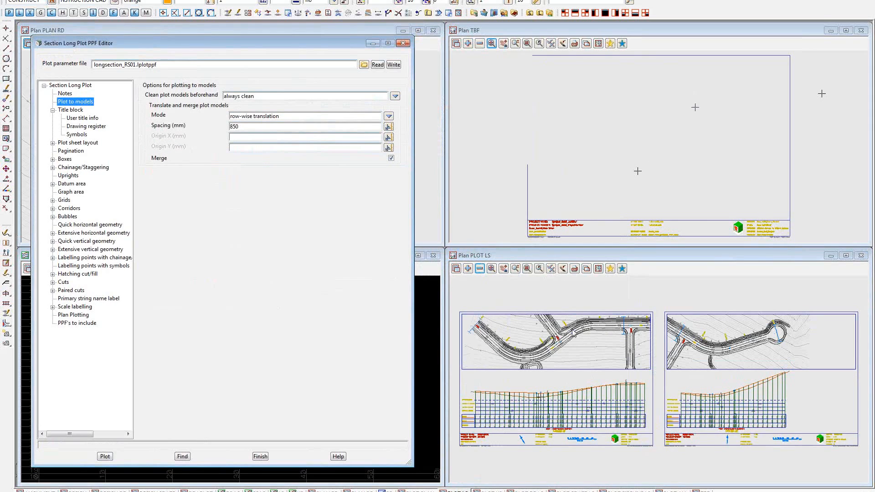
# Replot the RS01 long section to model, and check the revision in the first sheet's title block.
pyautogui.click(74, 86)
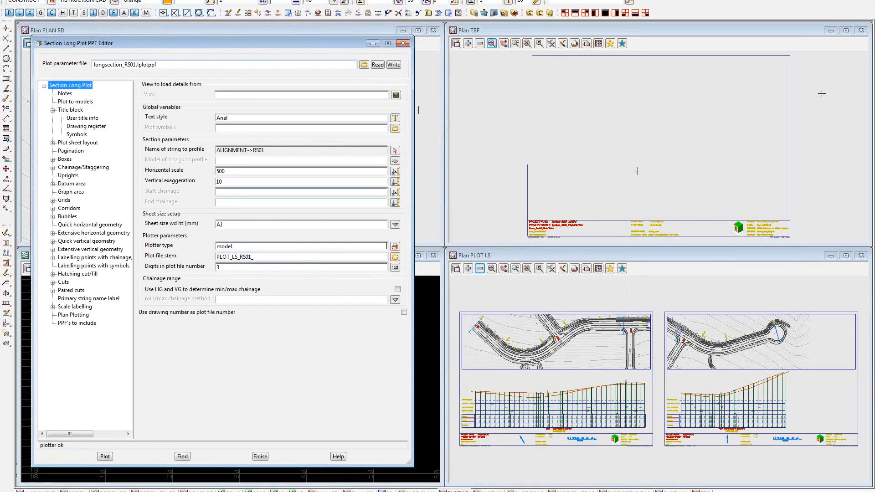
pyautogui.click(105, 457)
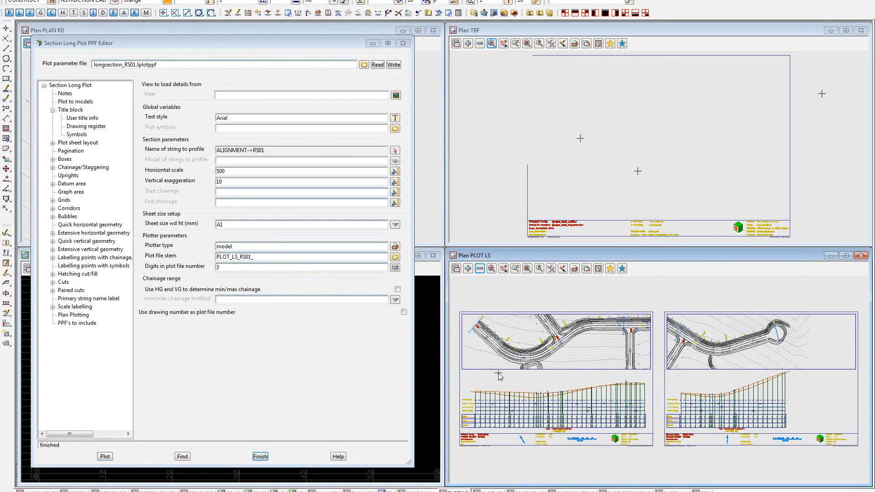
pyautogui.click(515, 269)
pyautogui.click(612, 430)
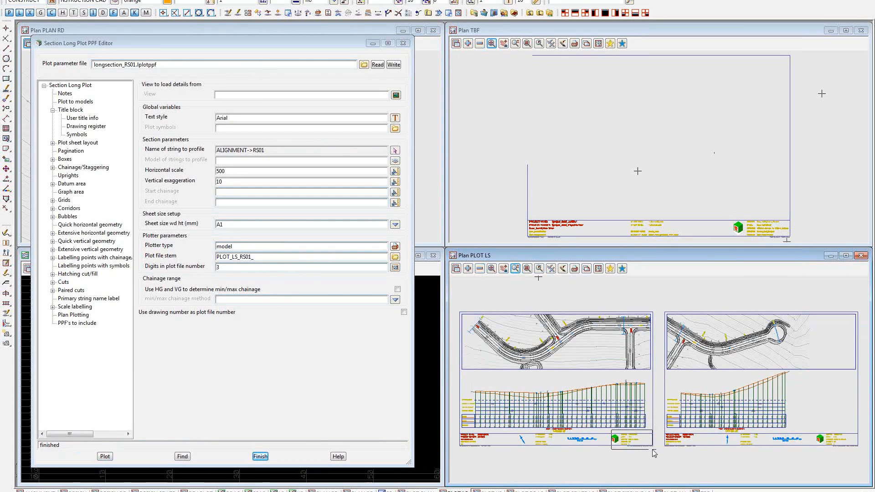
pyautogui.click(658, 455)
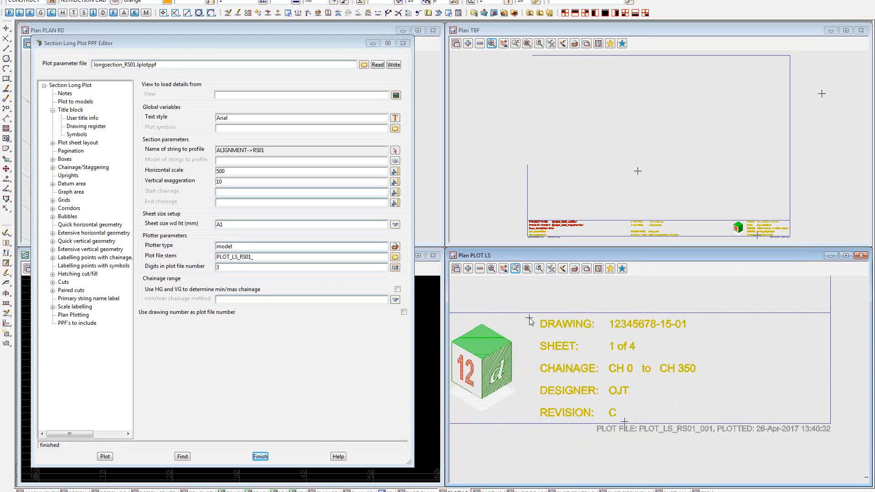
pyautogui.click(492, 269)
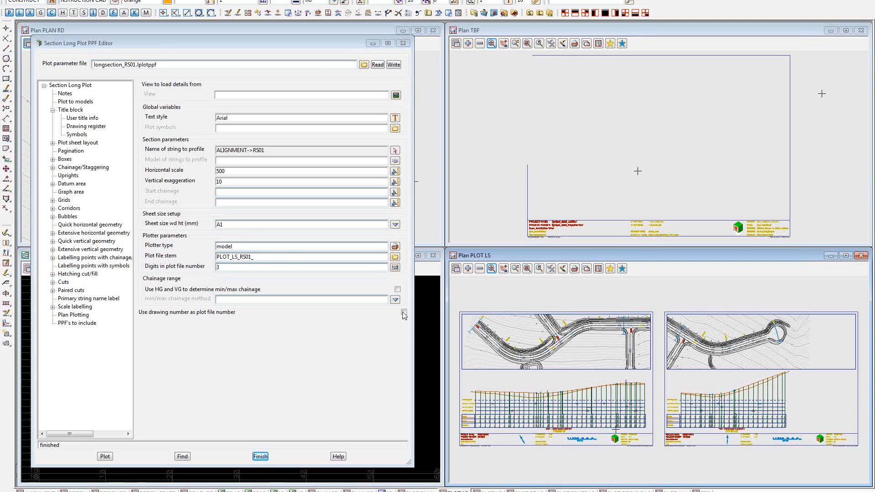
# Set the plotter type to full-scale PDF colour, and plot the RS01 long section to PDF.
pyautogui.click(395, 248)
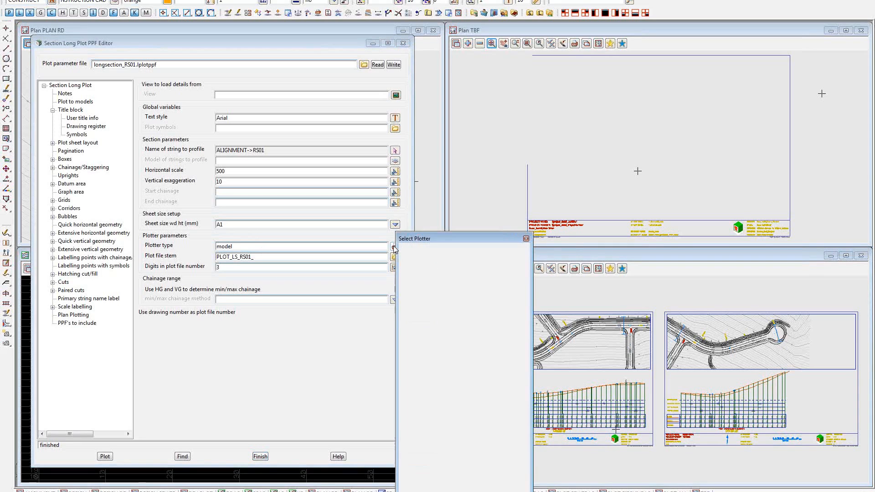
pyautogui.click(722, 401)
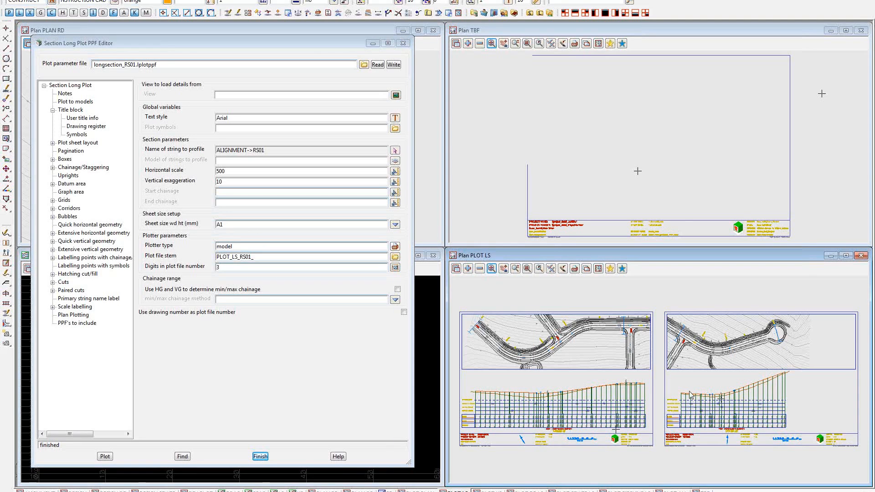
pyautogui.click(395, 248)
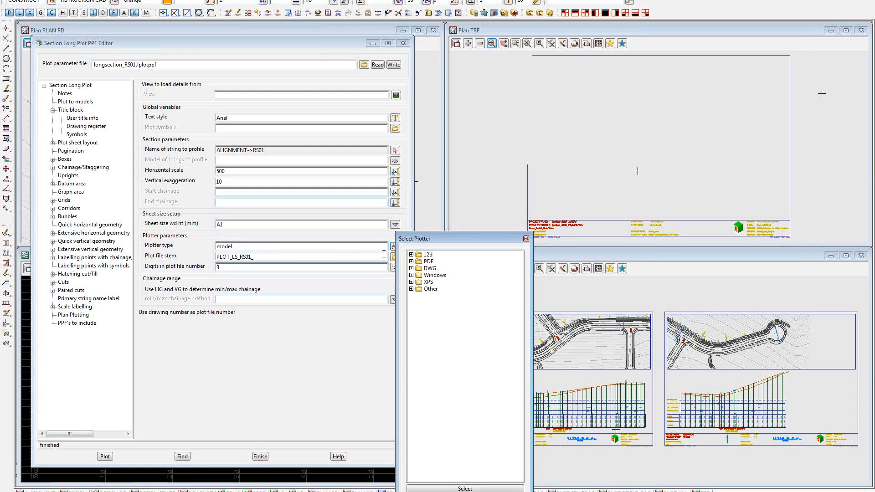
pyautogui.doubleClick(420, 263)
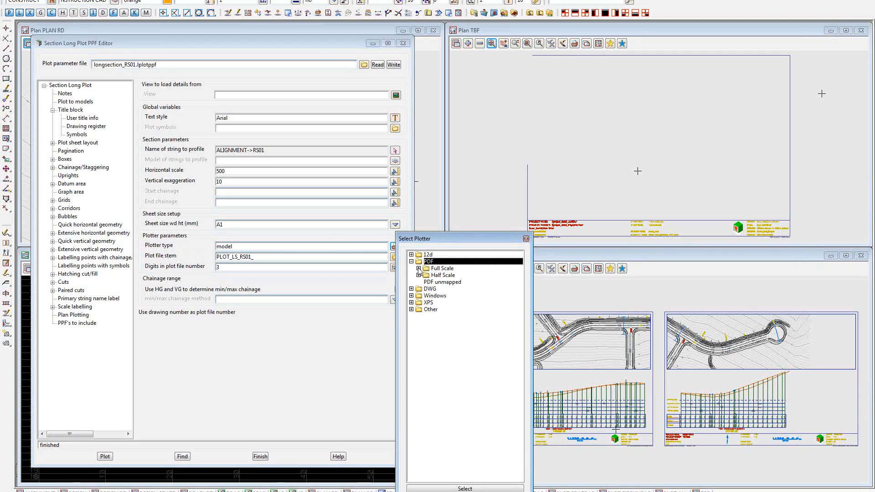
pyautogui.click(418, 269)
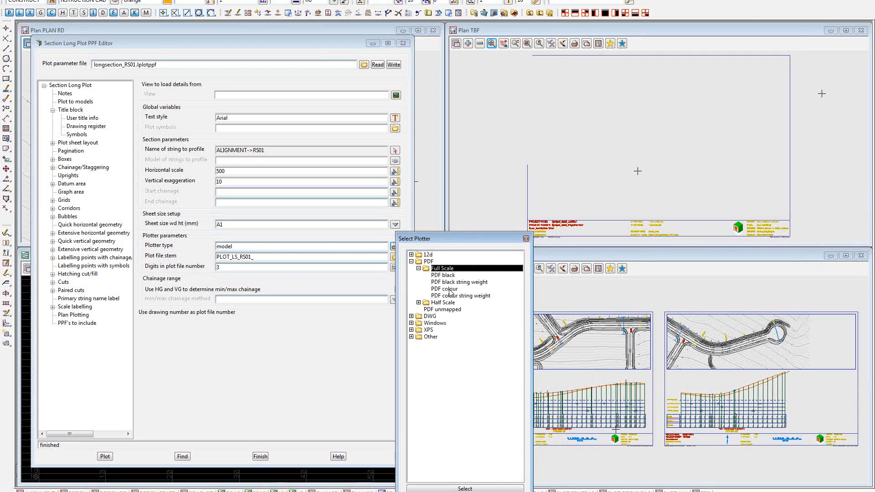
pyautogui.doubleClick(450, 290)
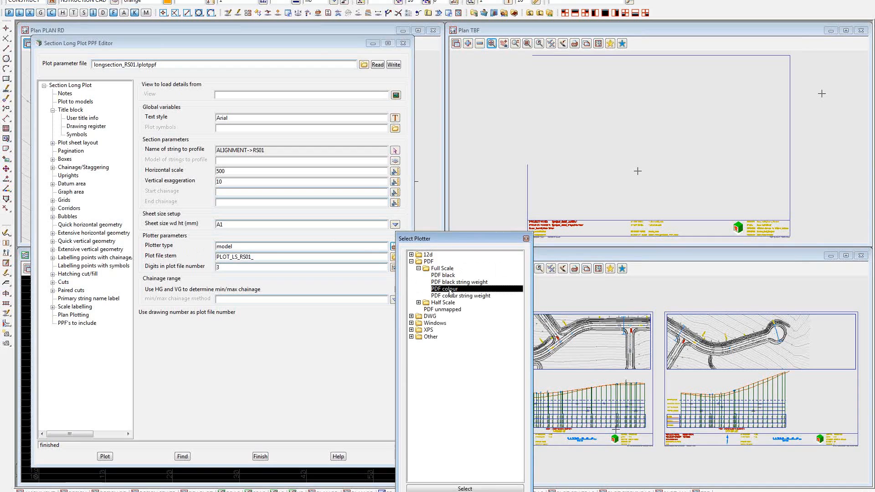
pyautogui.click(104, 457)
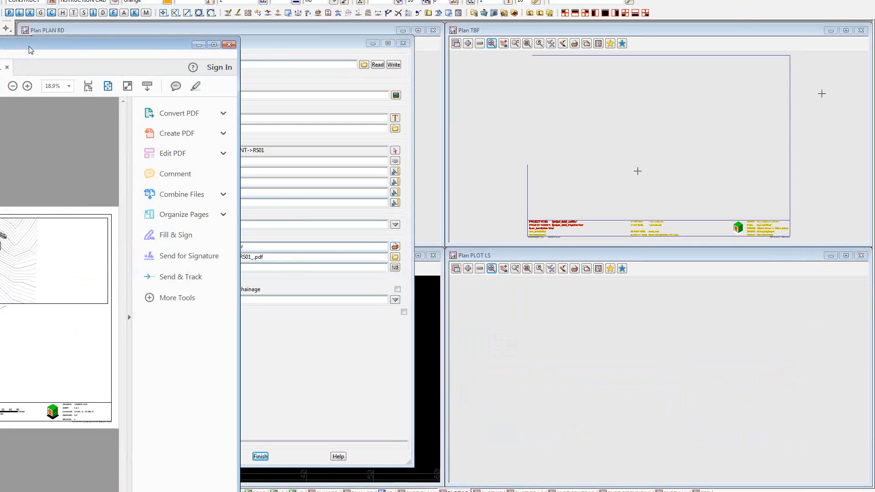
# Move and maximise the PDF viewer, and collapse its tools pane to view PLOT_LS_RS01_002.pdf.
pyautogui.moveTo(29, 47); pyautogui.dragTo(398, 18)
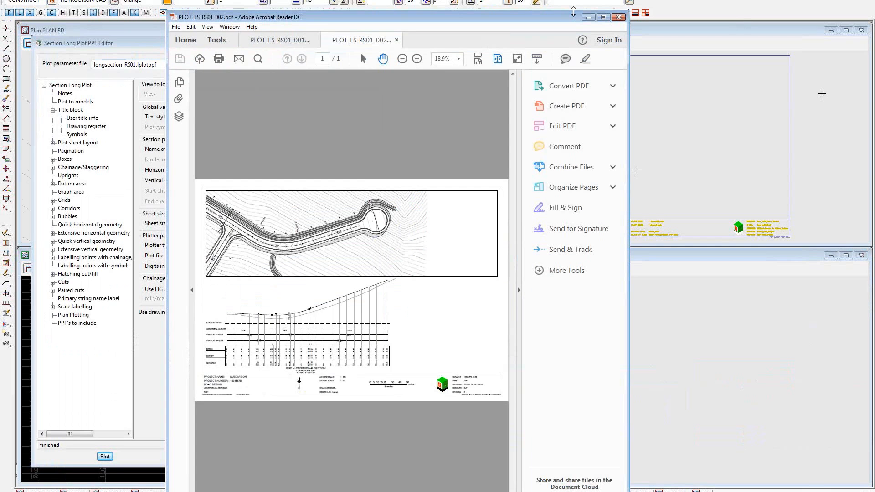
pyautogui.click(604, 17)
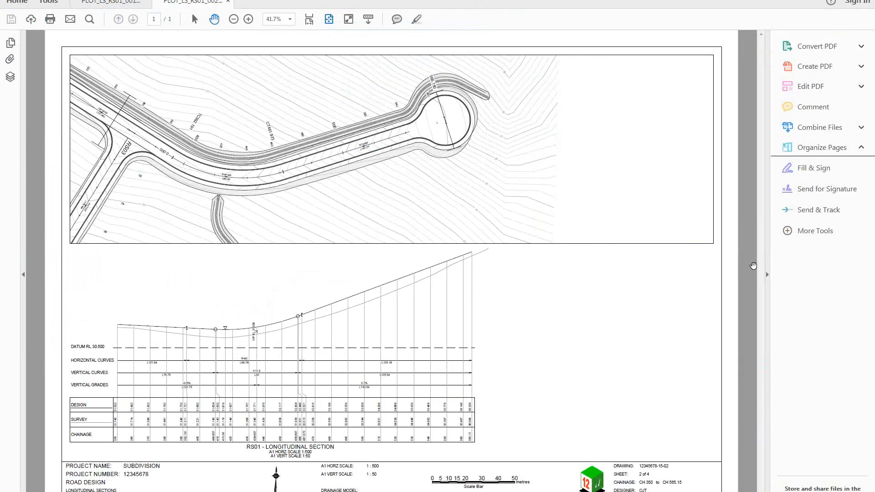
pyautogui.click(768, 275)
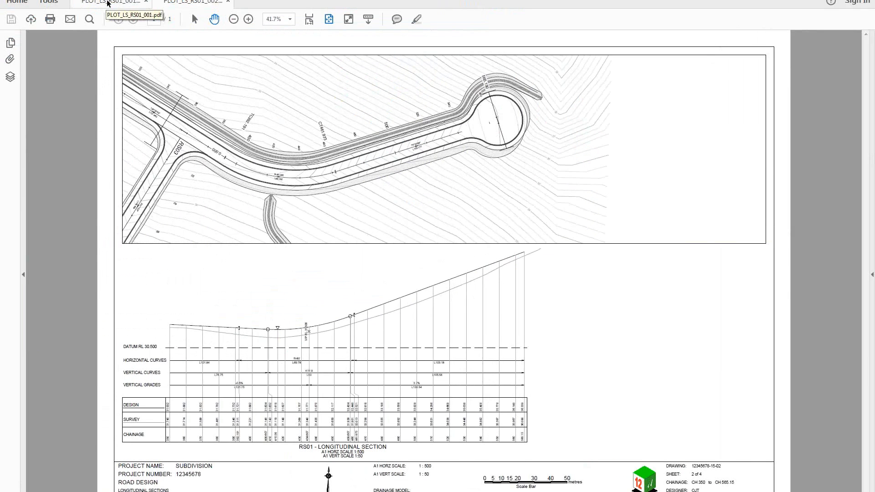
# Examine the road plan curve labels, long section profile and data boxes in PLOT_LS_RS01_001.pdf.
pyautogui.click(108, 4)
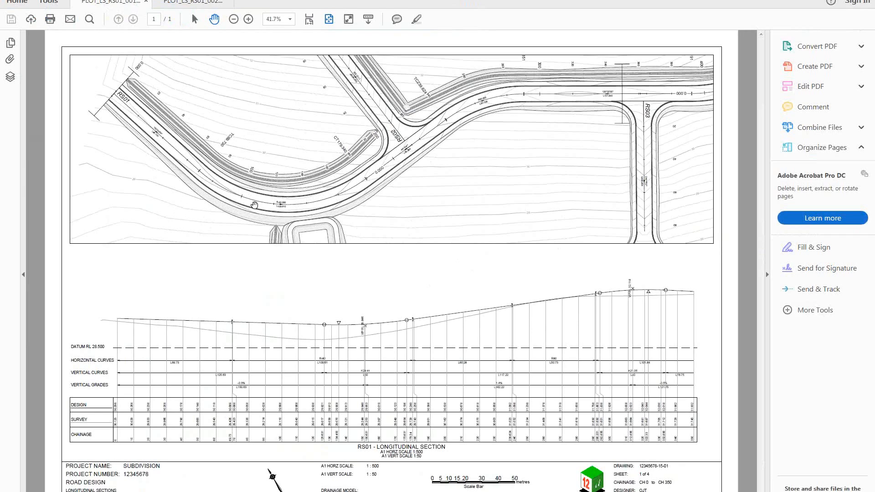
pyautogui.keyDown('ctrl'); pyautogui.scroll(1, 255, 205); pyautogui.keyUp('ctrl')
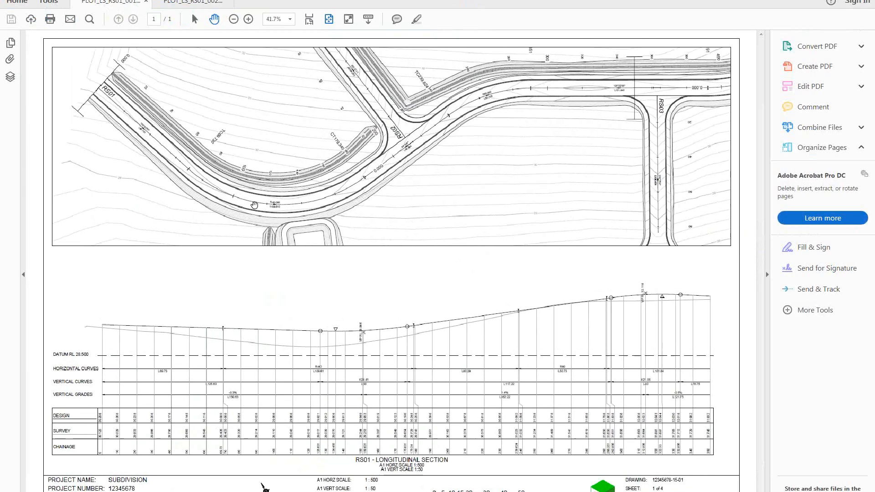
pyautogui.keyDown('ctrl'); pyautogui.scroll(4, 254, 205); pyautogui.keyUp('ctrl')
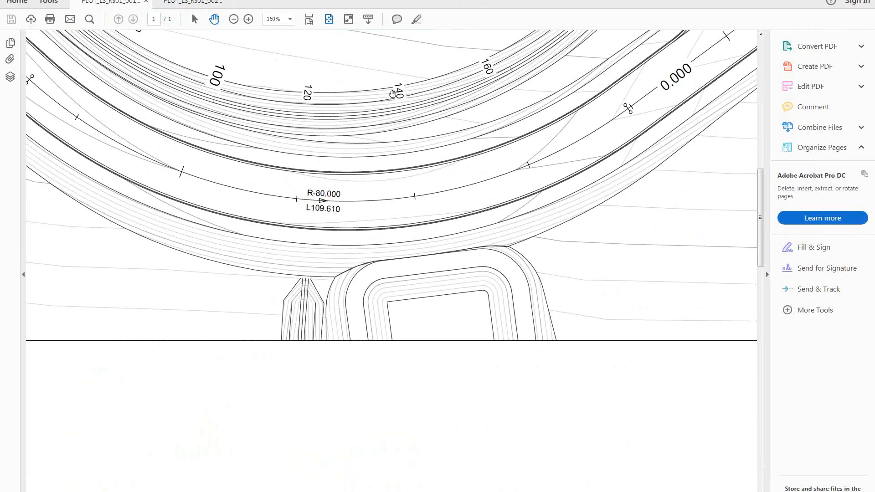
pyautogui.keyDown('ctrl'); pyautogui.scroll(-1, 392, 94); pyautogui.keyUp('ctrl')
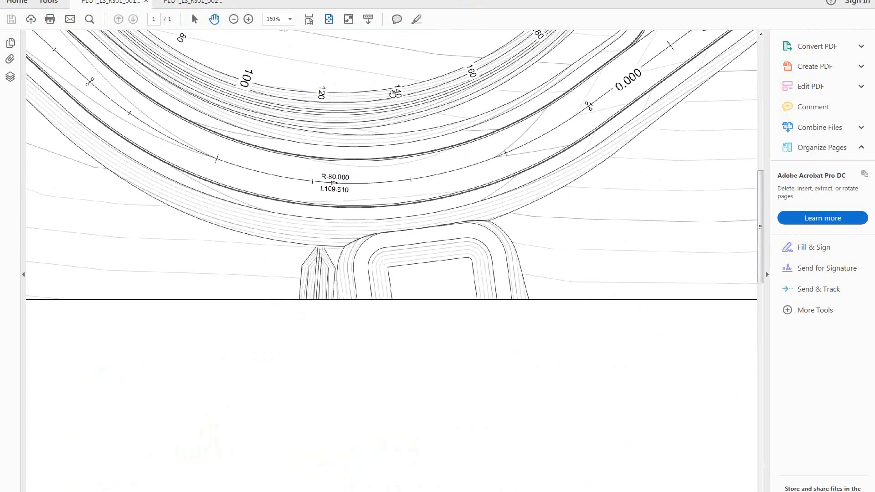
pyautogui.keyDown('ctrl'); pyautogui.scroll(-3, 392, 94); pyautogui.keyUp('ctrl')
pyautogui.keyDown('ctrl'); pyautogui.scroll(-1, 392, 94); pyautogui.keyUp('ctrl')
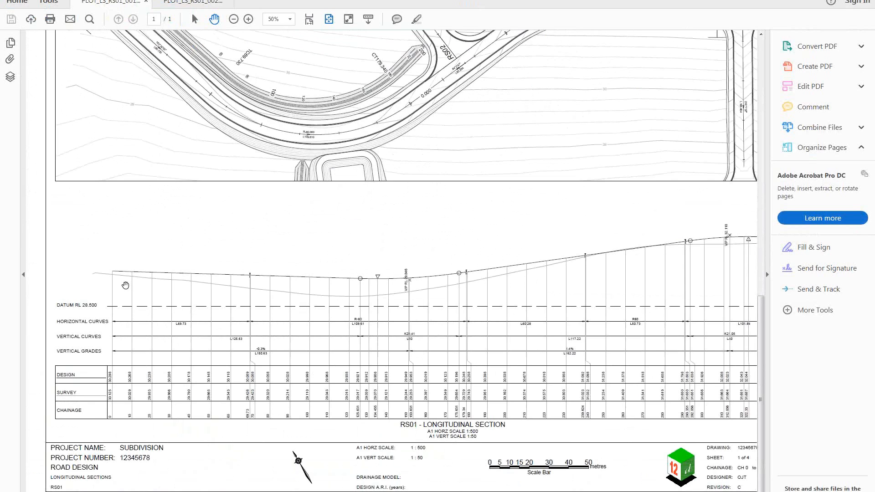
pyautogui.keyDown('ctrl'); pyautogui.scroll(4, 125, 286); pyautogui.keyUp('ctrl')
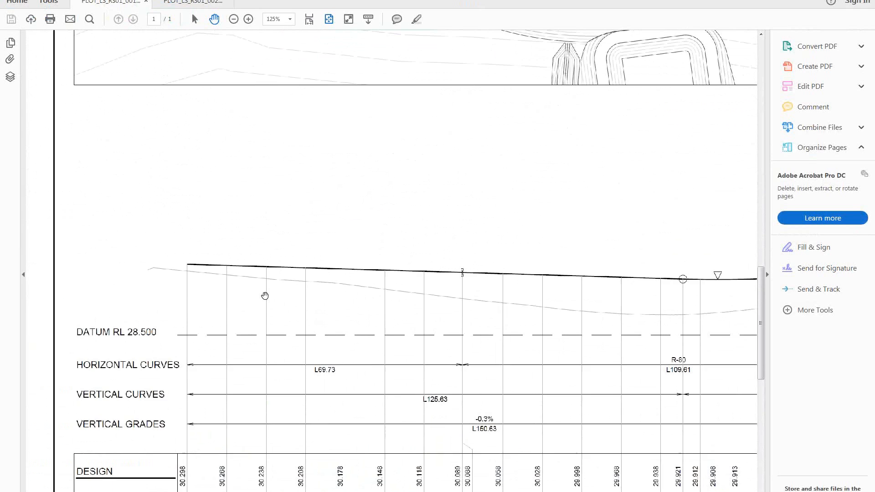
pyautogui.keyDown('ctrl'); pyautogui.scroll(-3, 265, 296); pyautogui.keyUp('ctrl')
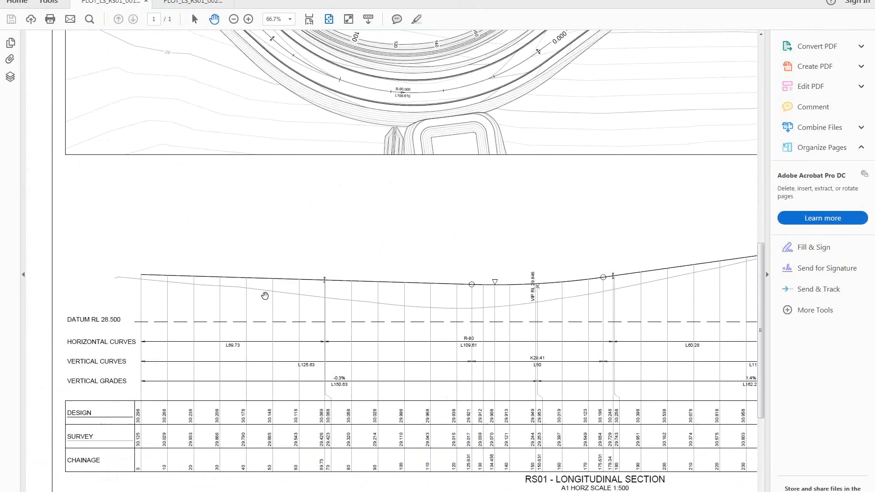
pyautogui.keyDown('ctrl'); pyautogui.scroll(-1, 265, 296); pyautogui.keyUp('ctrl')
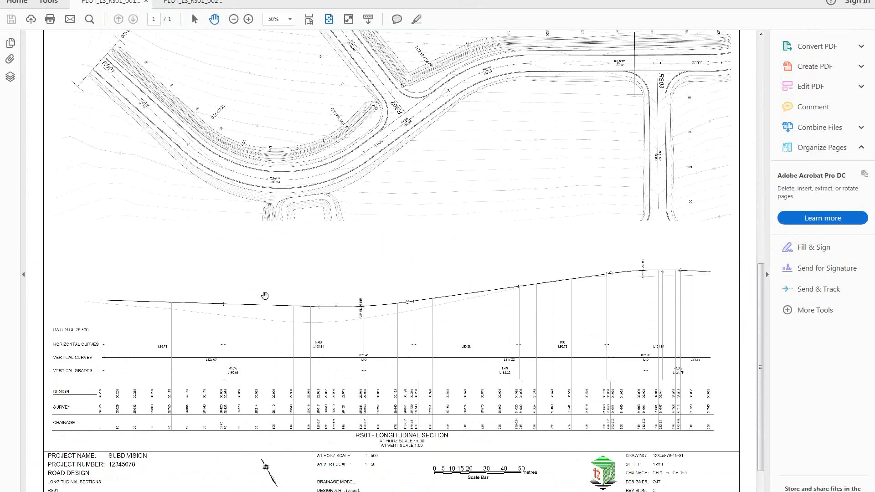
pyautogui.keyDown('ctrl'); pyautogui.scroll(-1, 265, 296); pyautogui.keyUp('ctrl')
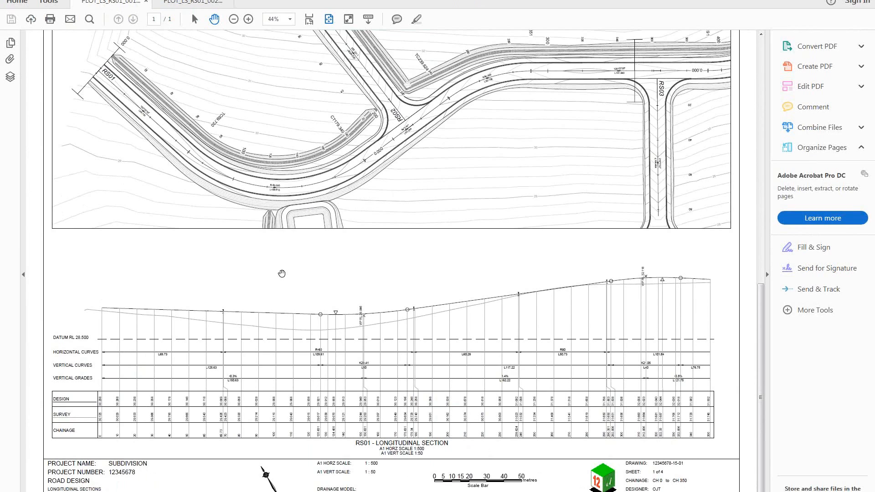
# View the second sheet, PLOT_LS_RS01_002.pdf, again and switch back to 12d Model.
pyautogui.click(180, 3)
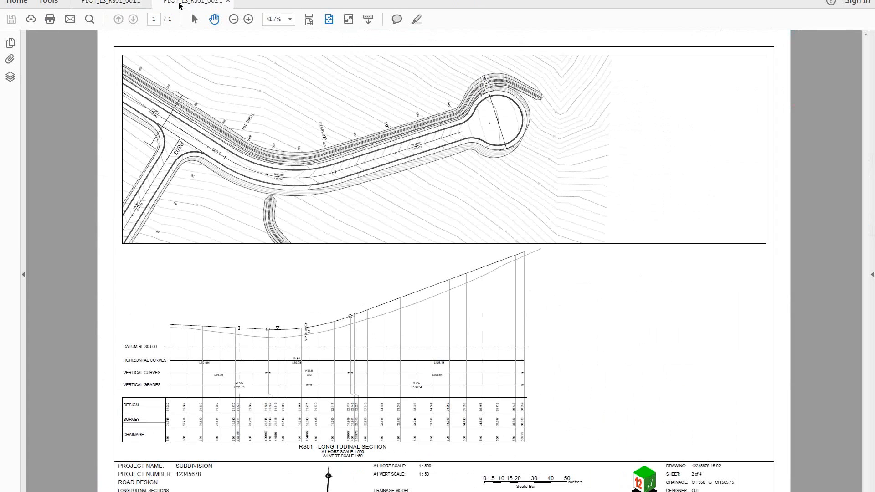
pyautogui.hotkey('alt', 'Tab')
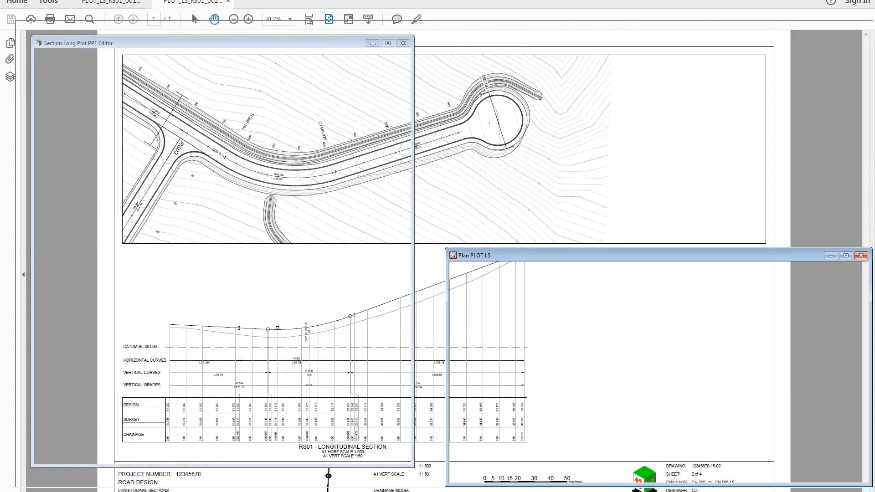